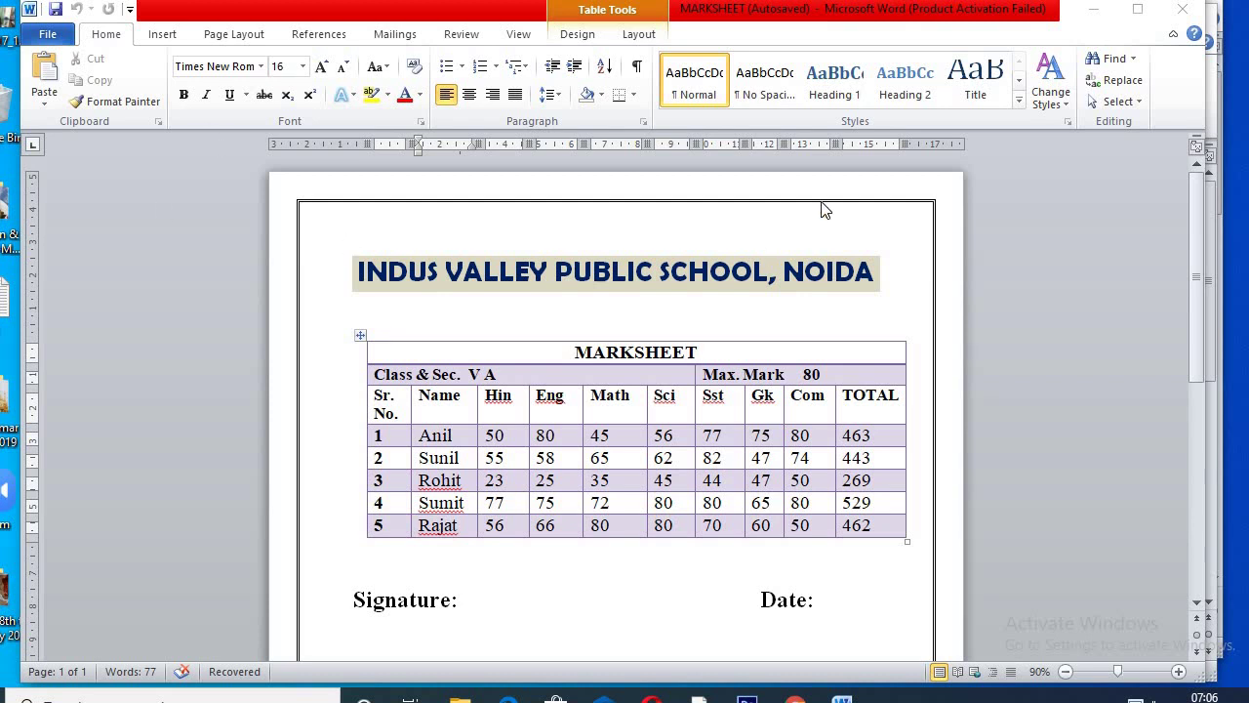
# Minimise the finished MARKSHEET window to bring up the blank Document2.
pyautogui.click(1095, 16)
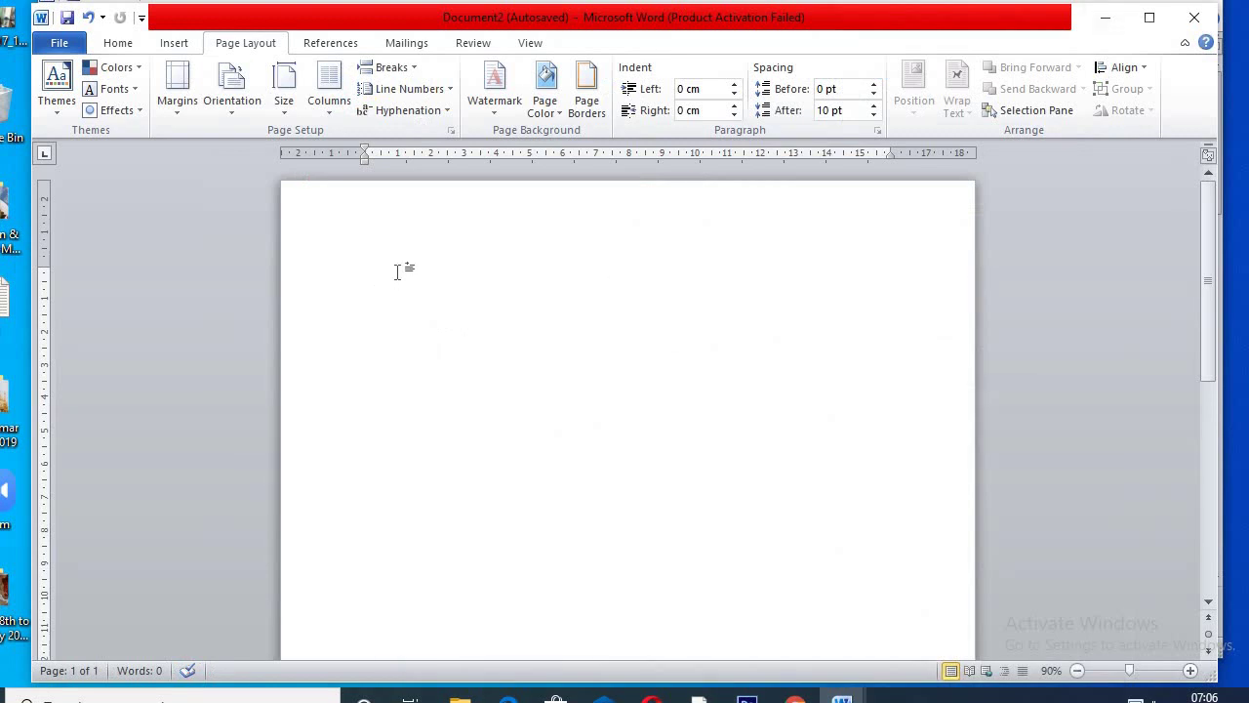
# Paste 'INDUS VALLEY PUBLIC SCHOOL', centre it, and add a left-aligned empty line below.
pyautogui.write('INDUS VALLEY PUBLIC SCHOOL')
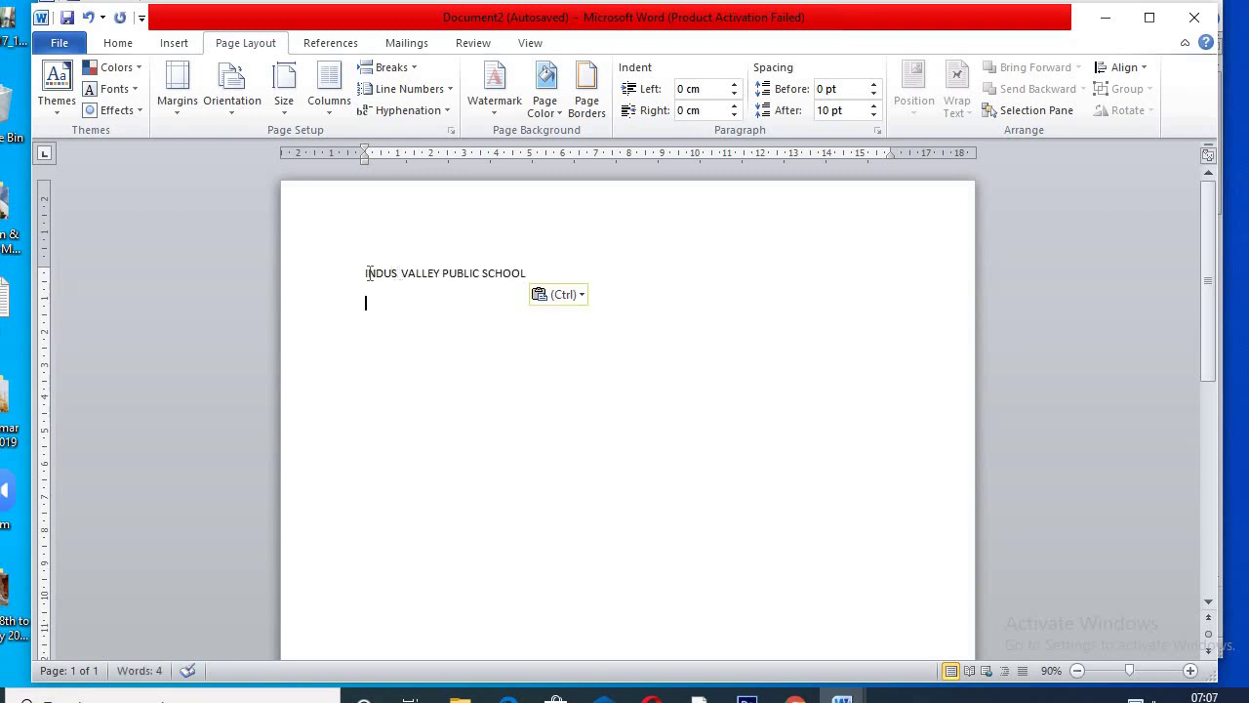
pyautogui.moveTo(362, 271); pyautogui.dragTo(529, 272)
pyautogui.click(121, 45)
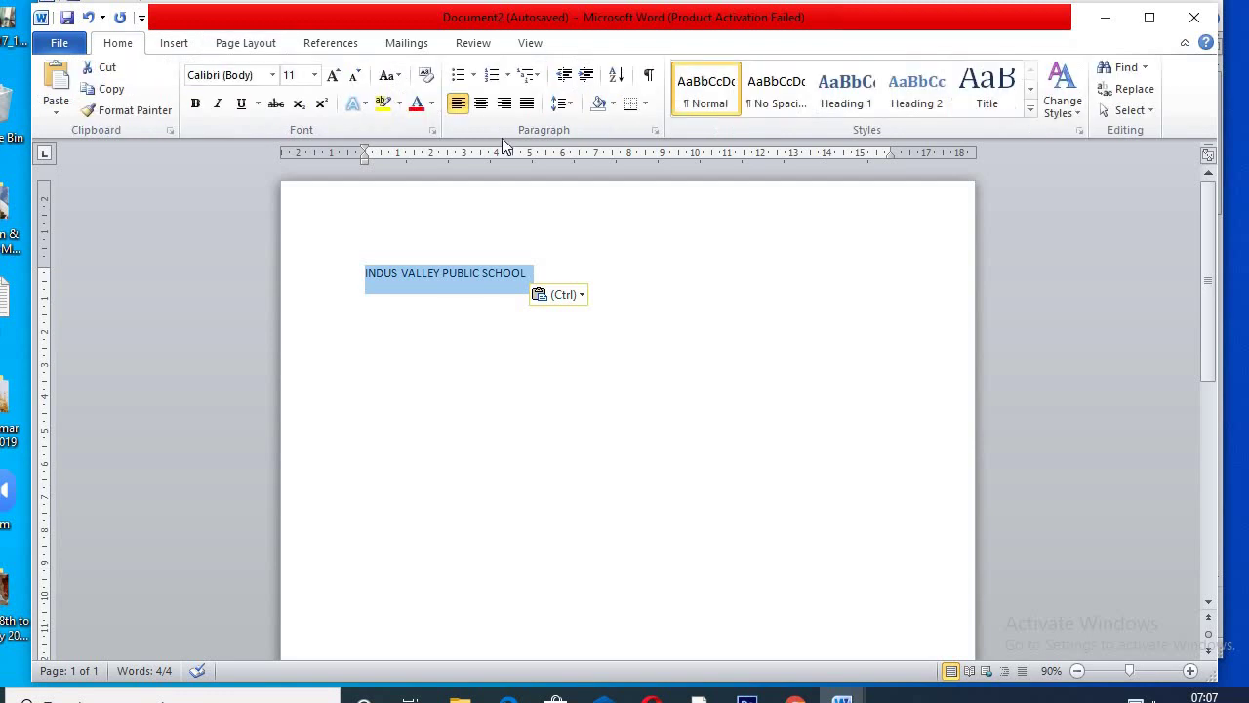
pyautogui.click(480, 104)
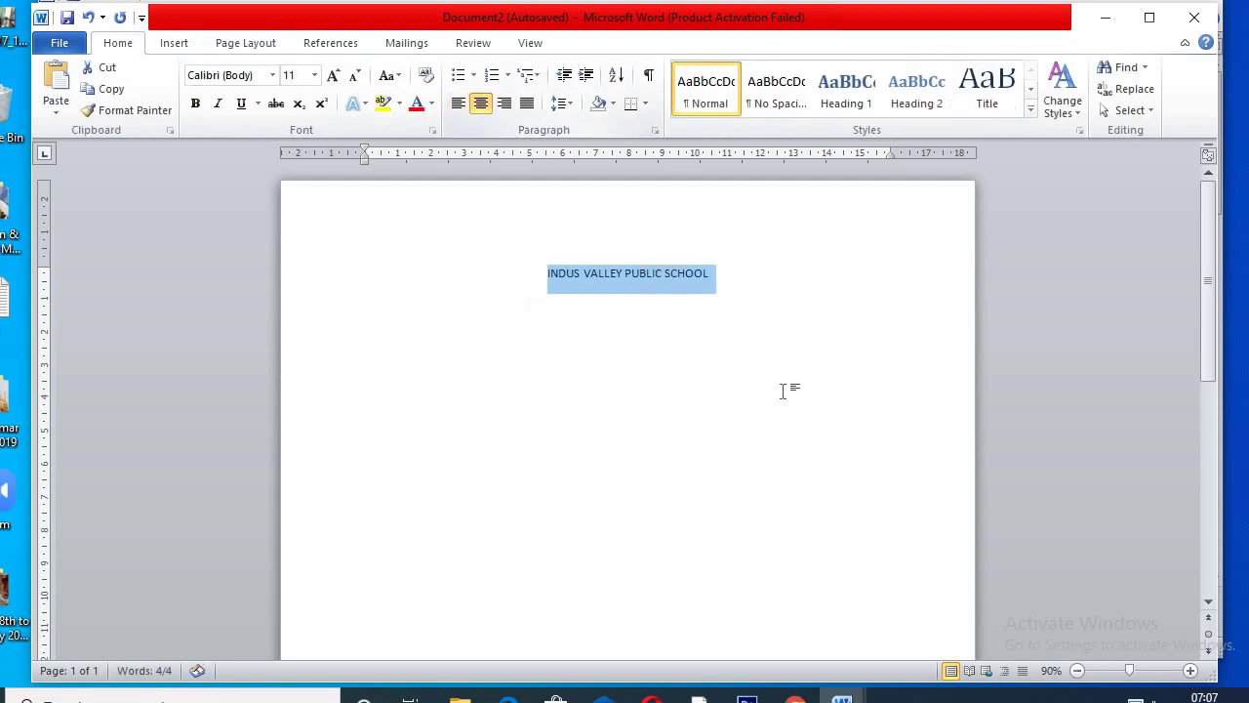
pyautogui.click(745, 272)
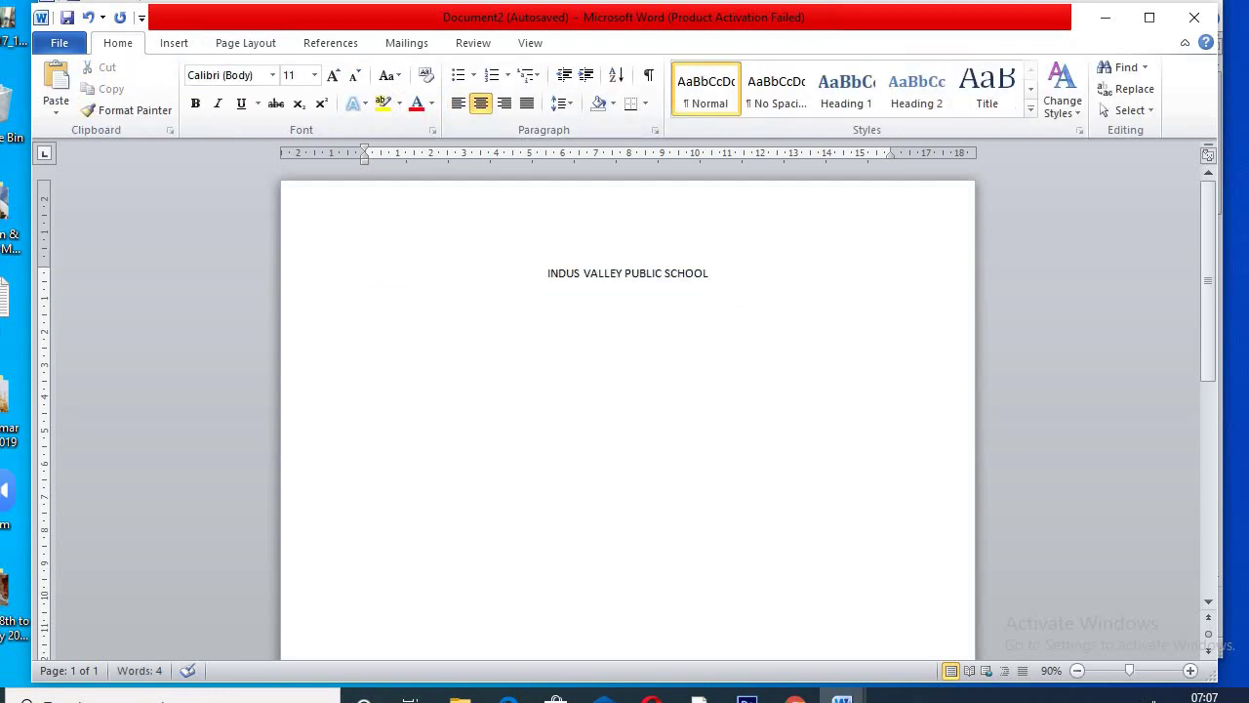
pyautogui.press('Return')
pyautogui.click(456, 106)
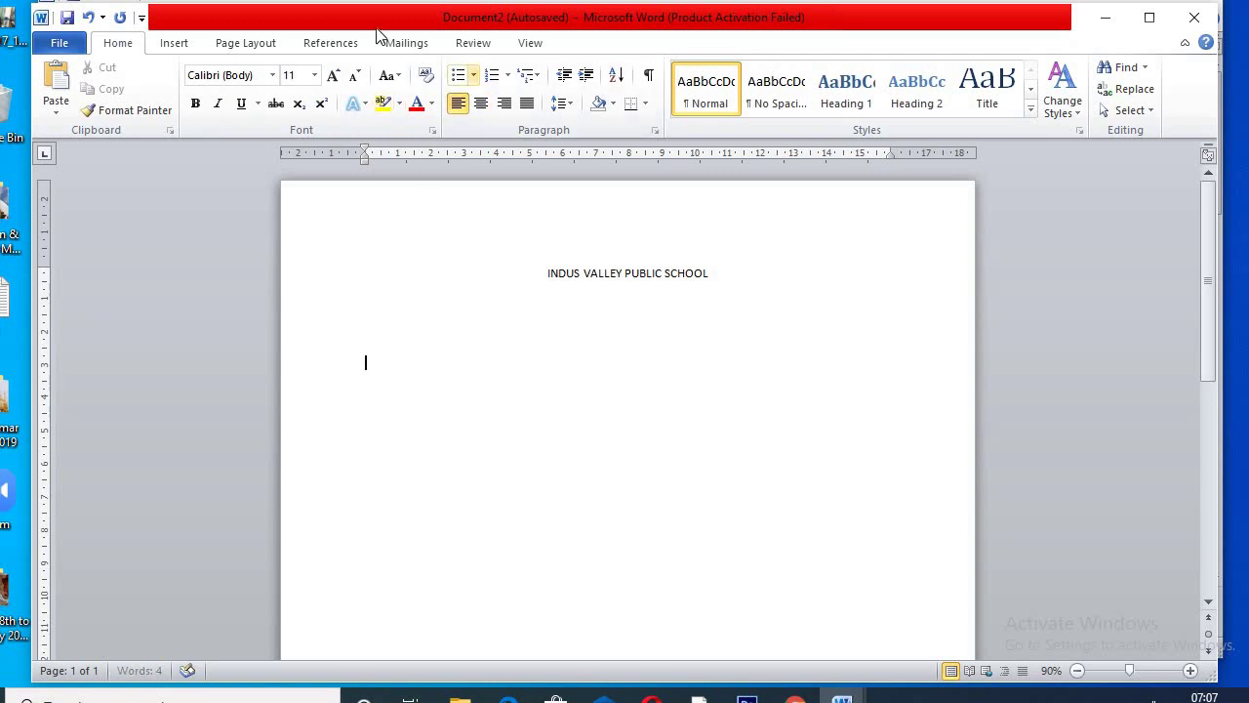
# Insert a table with 10 columns and 5 rows below the school heading.
pyautogui.click(175, 44)
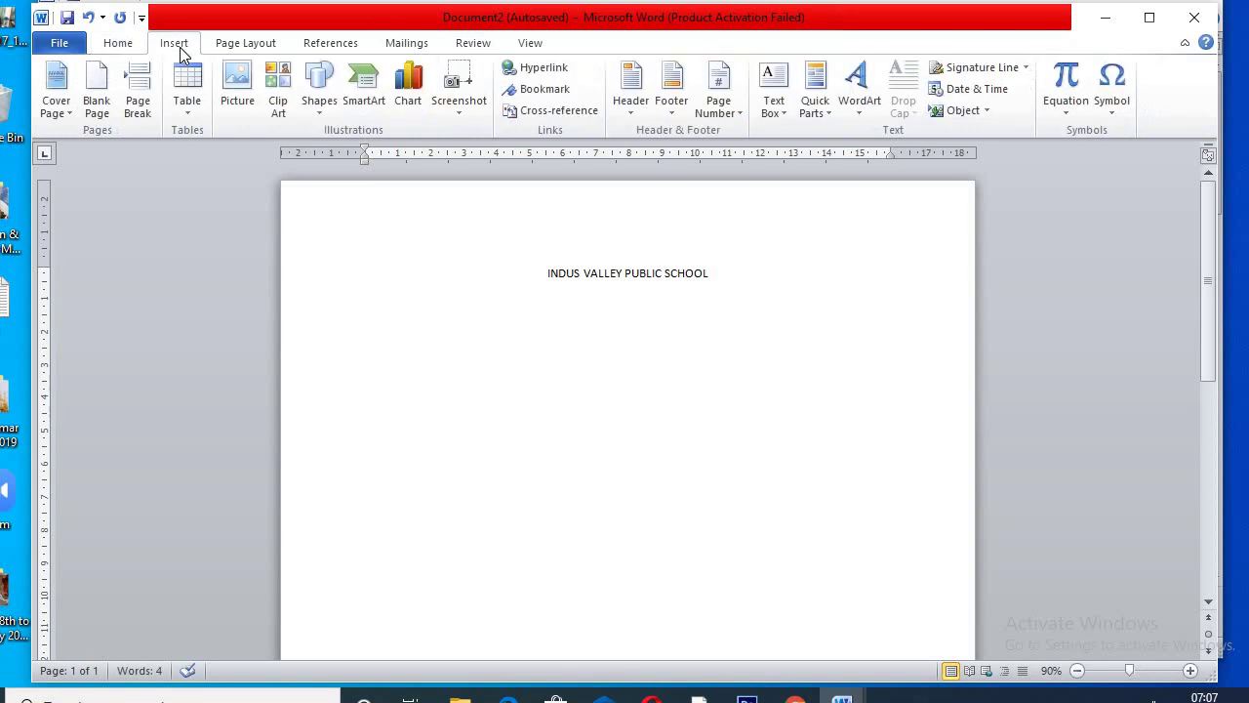
pyautogui.click(190, 110)
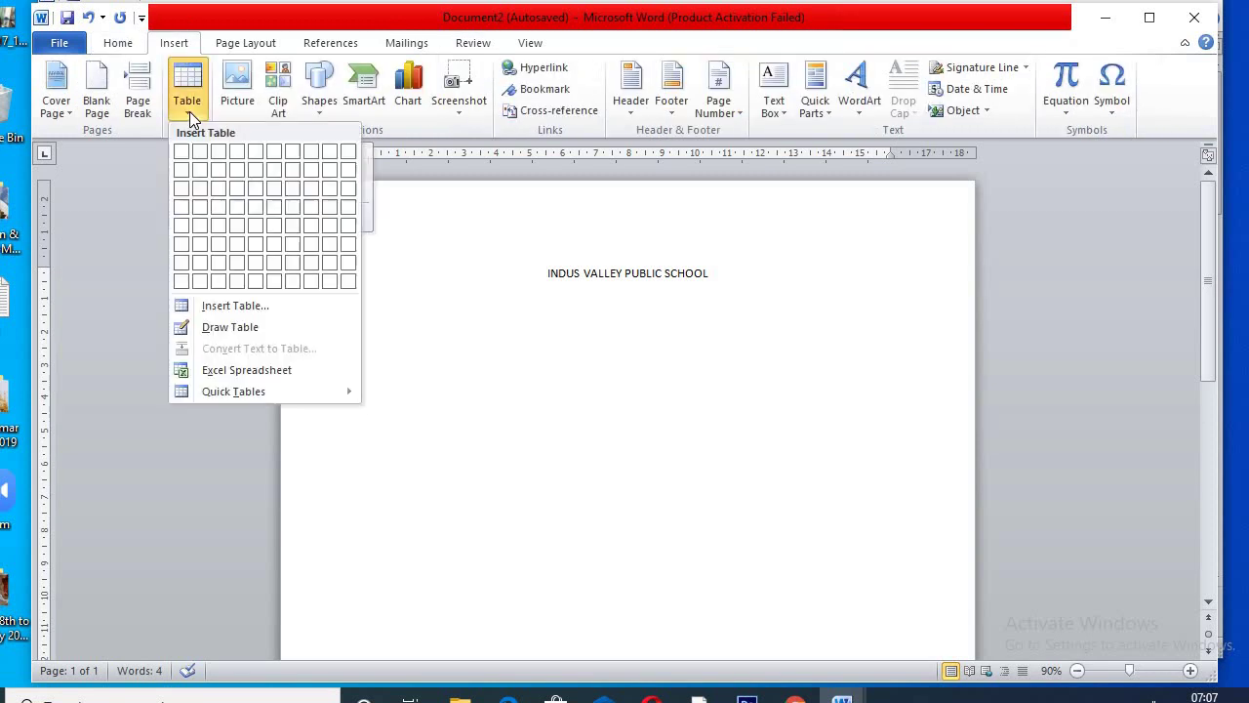
pyautogui.click(237, 307)
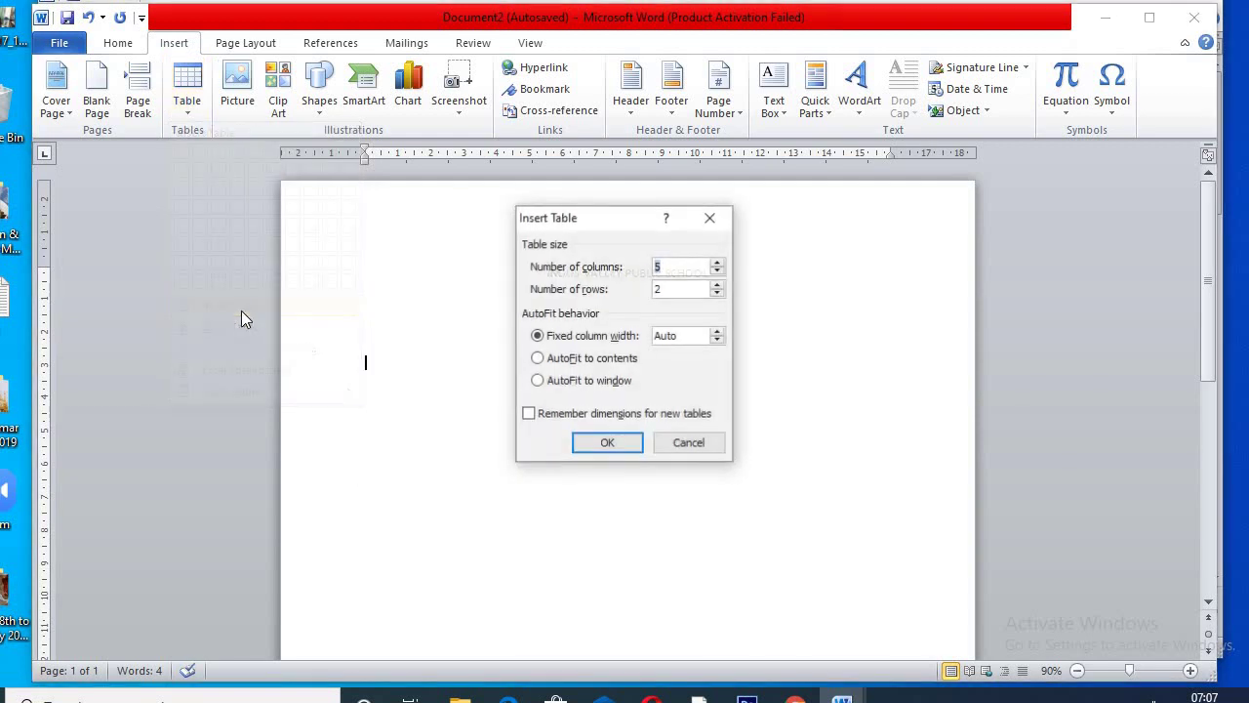
pyautogui.click(718, 263)
pyautogui.click(719, 285)
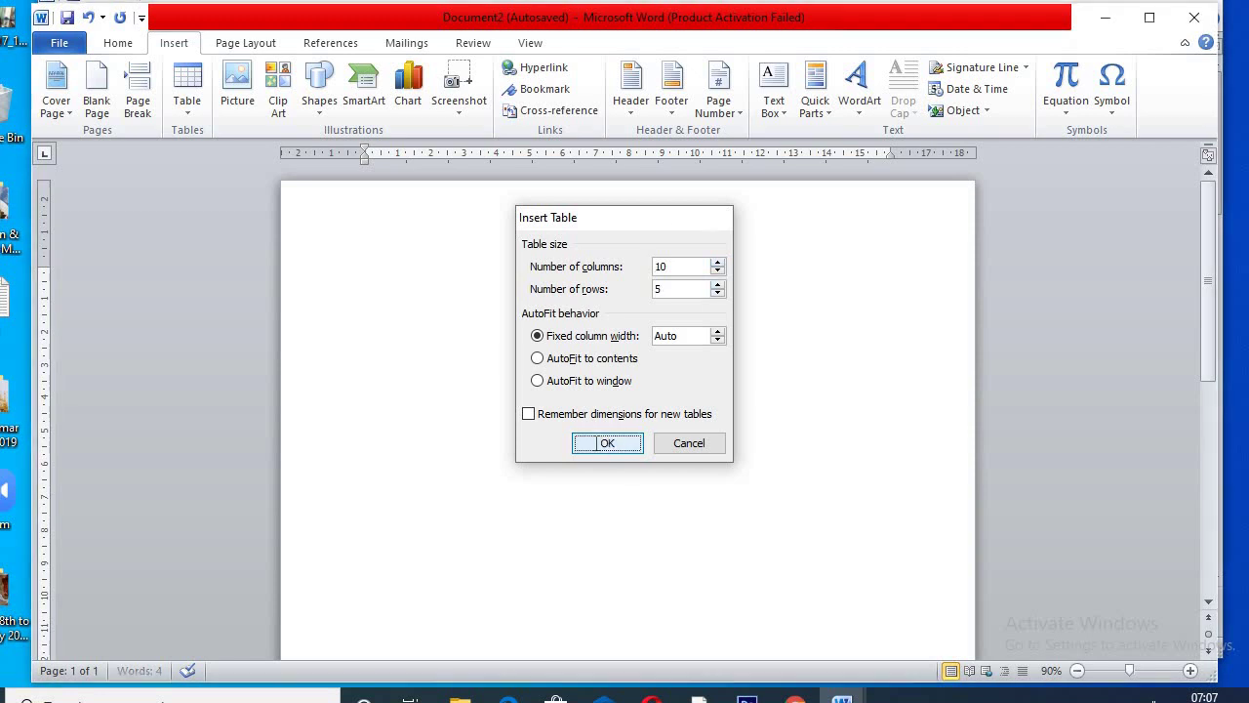
pyautogui.click(601, 443)
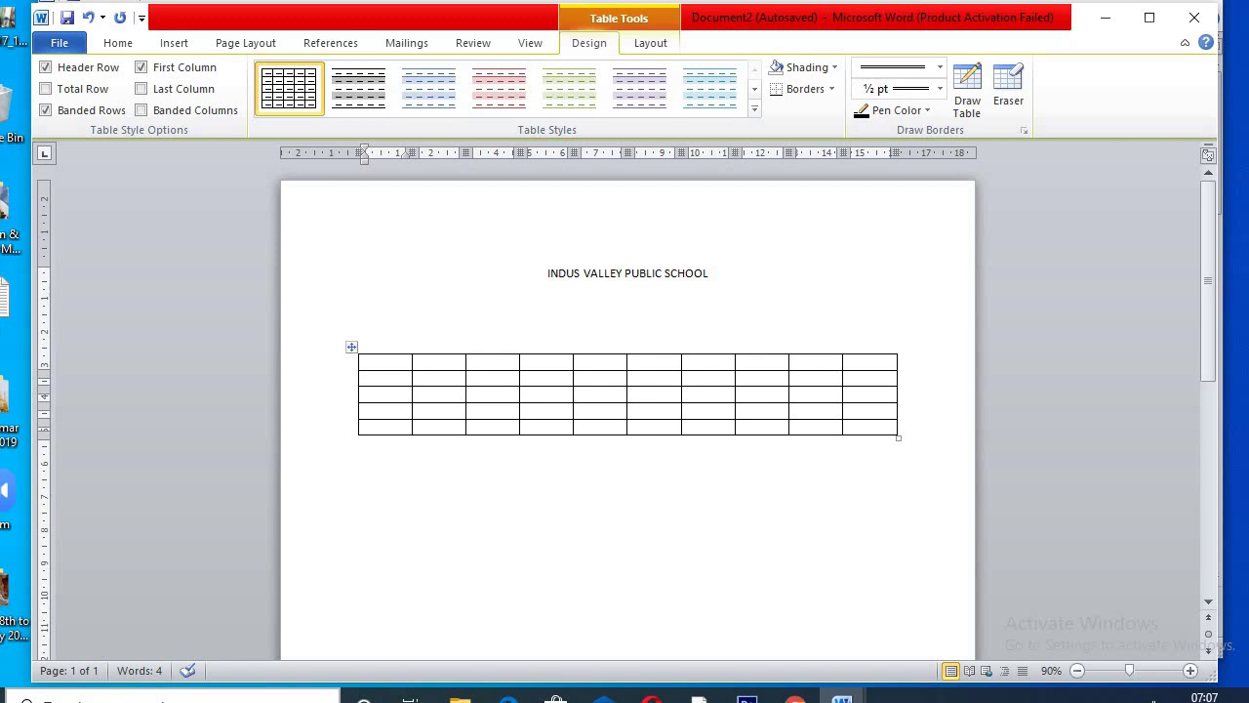
# Fill the first header cells with Sl.No., Name, Hin, Eng and Math.
pyautogui.write('Sl.No.')
pyautogui.press('Tab')
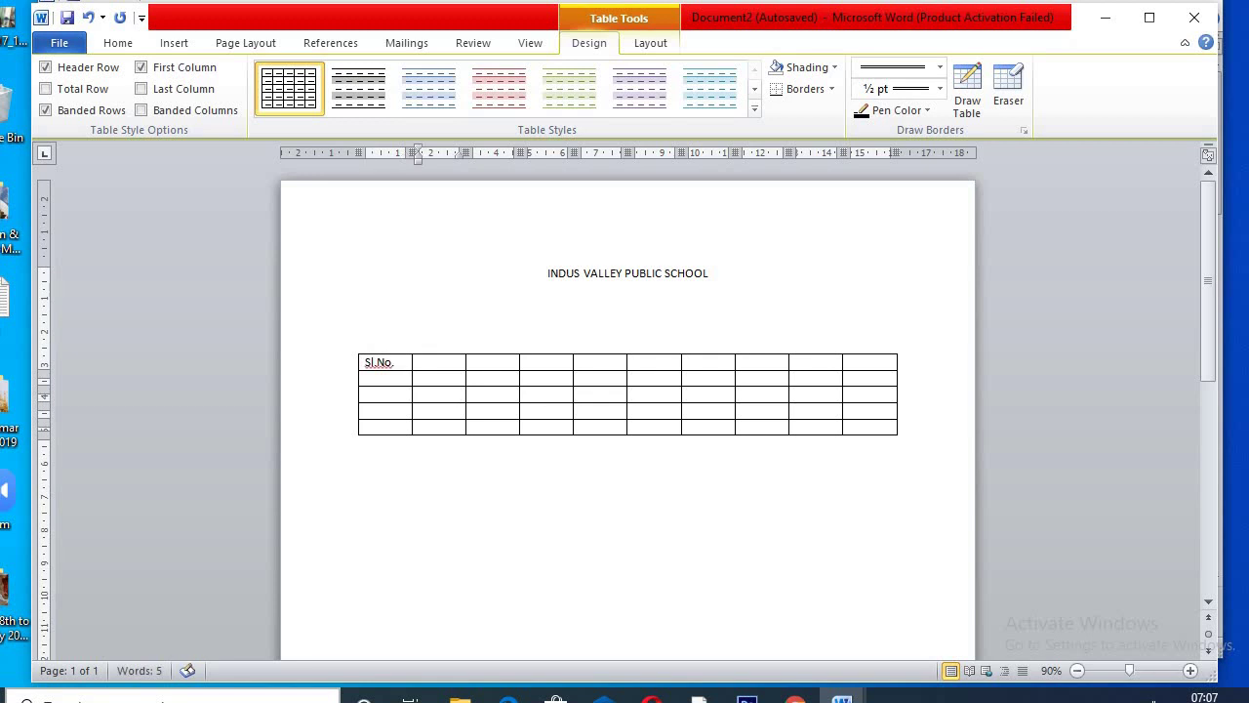
pyautogui.write('Name')
pyautogui.press('Tab')
pyautogui.write('Hi')
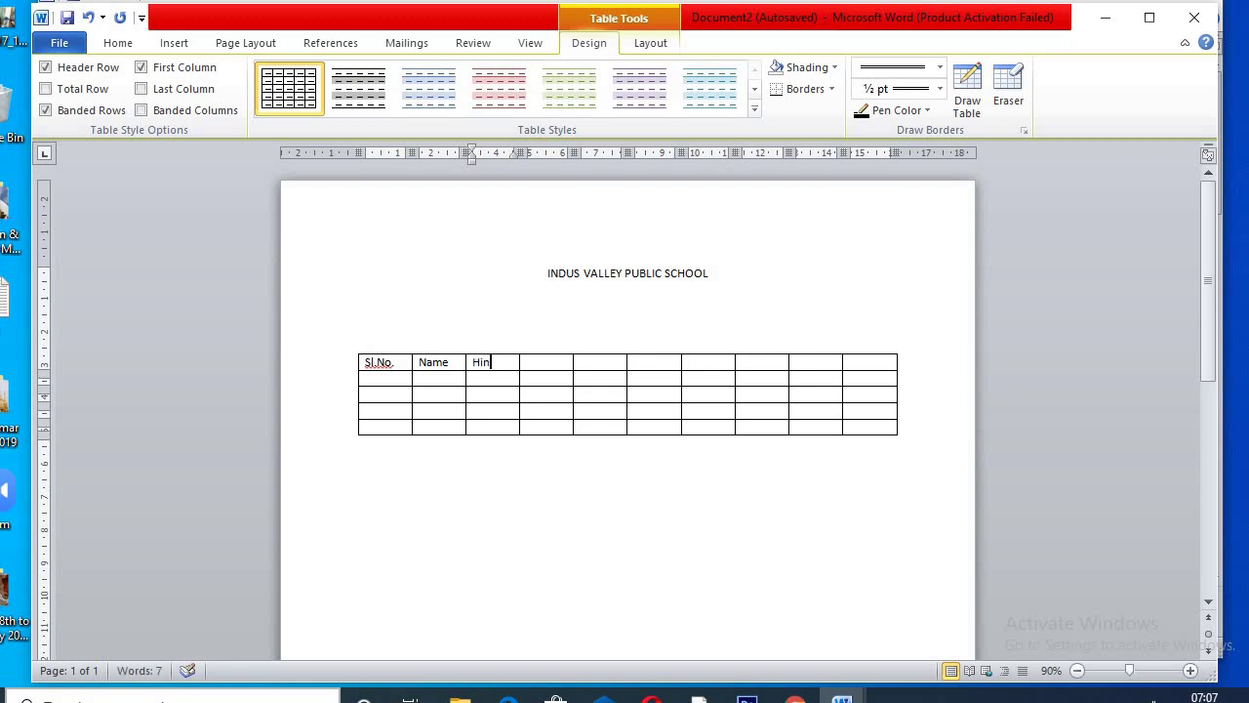
pyautogui.write('n')
pyautogui.press('Tab')
pyautogui.write('Eng')
pyautogui.press('Tab')
pyautogui.write('Math')
pyautogui.press('Tab')
# Complete the header row with SSt., Sci, Com, GK and Total.
pyautogui.write('SS')
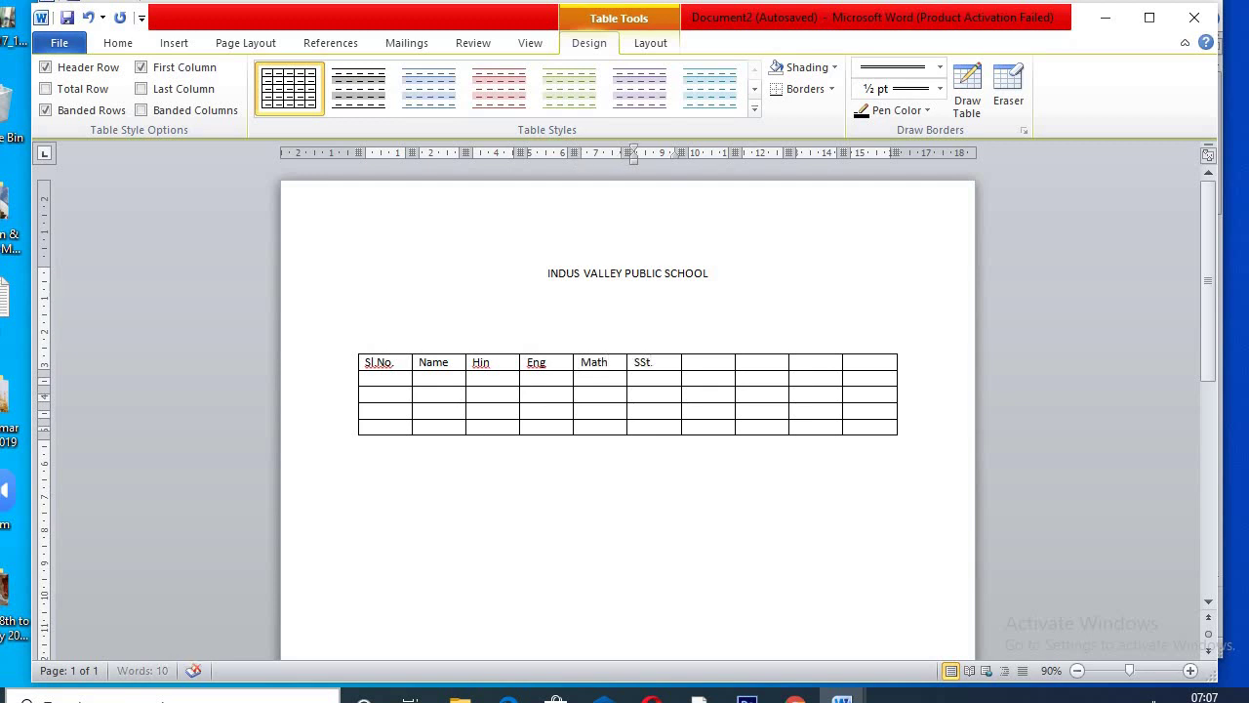
pyautogui.write('t.')
pyautogui.press('Tab')
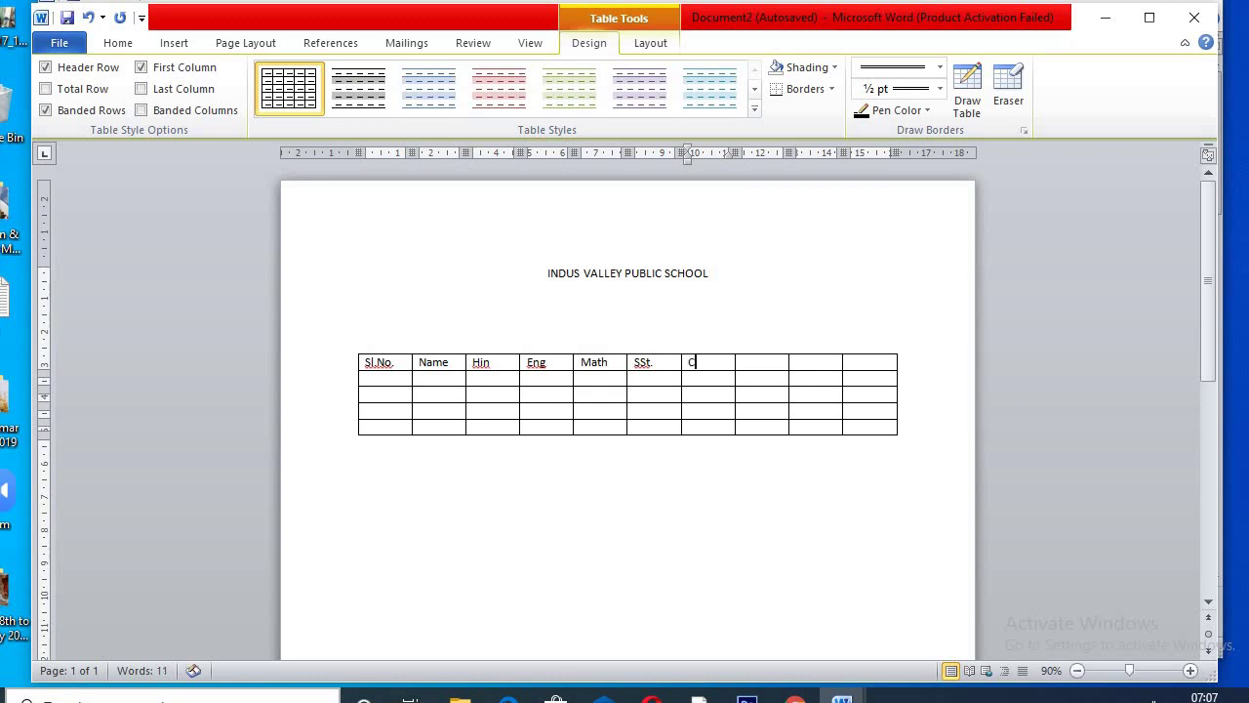
pyautogui.write('Sci')
pyautogui.press('Tab')
pyautogui.write('Com')
pyautogui.press('Tab')
pyautogui.write('G')
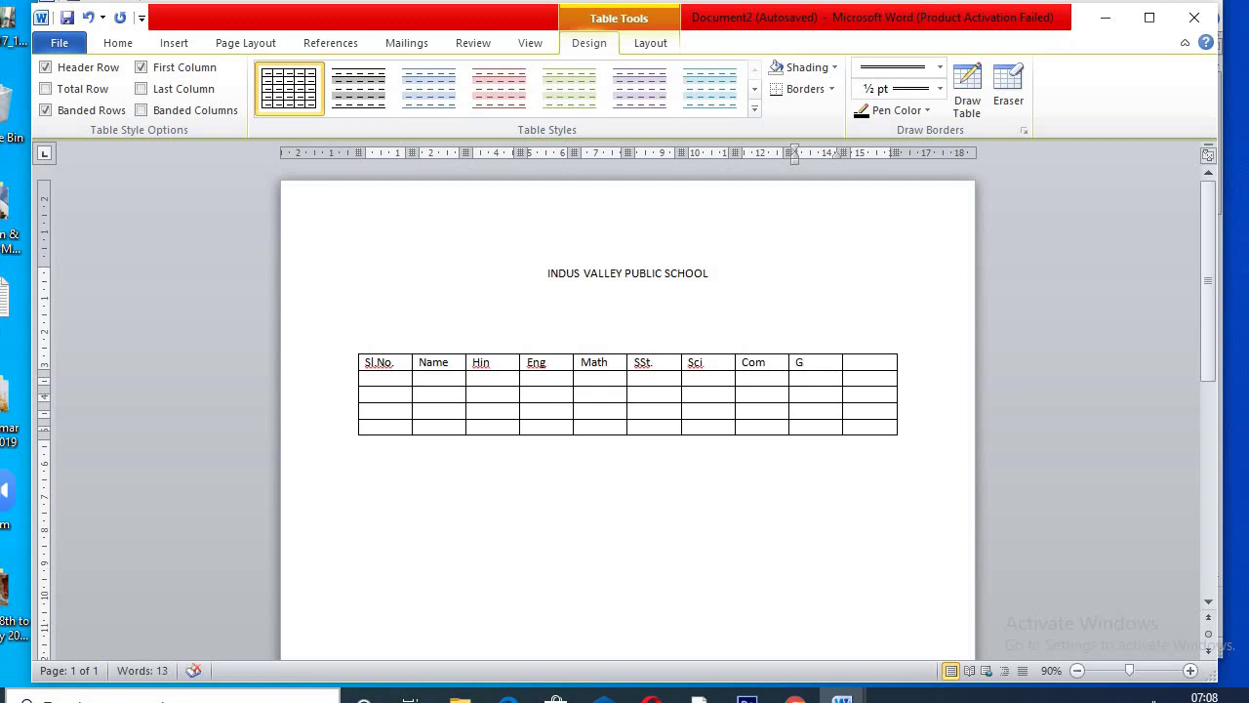
pyautogui.write('K')
pyautogui.press('Tab')
pyautogui.write('Total')
pyautogui.press('Tab')
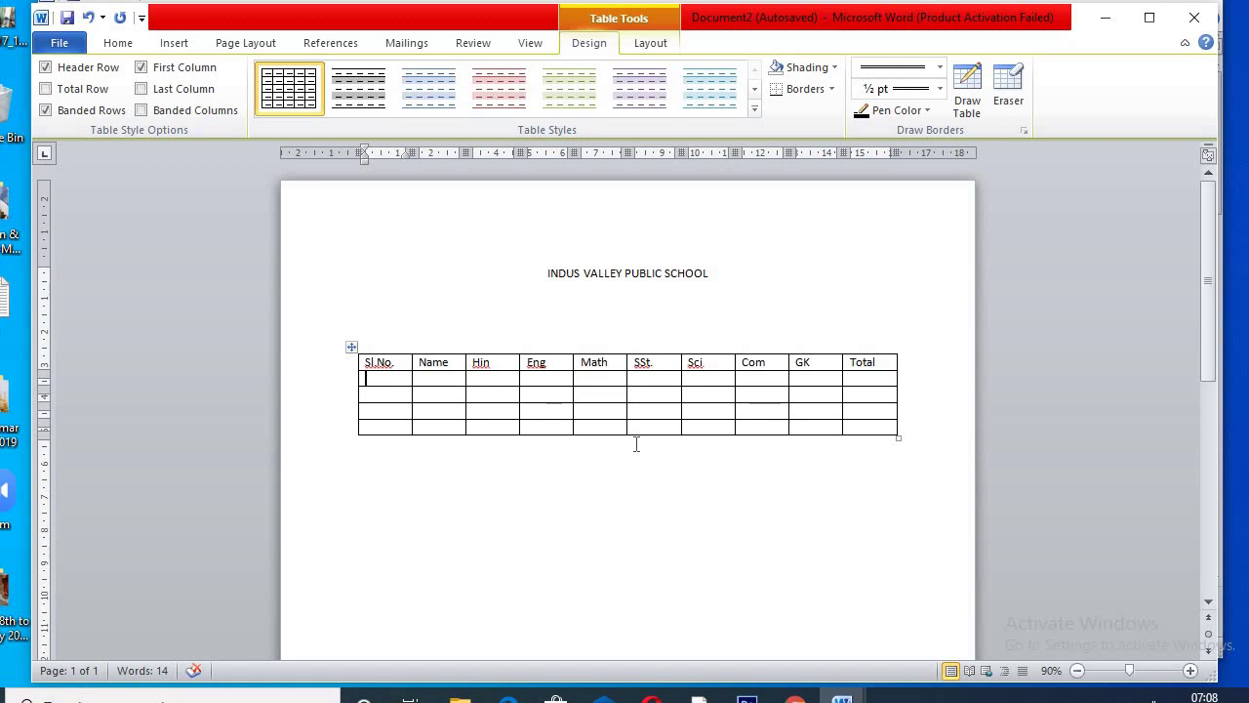
# Number the four student rows 1 to 4 in the Sl.No. column.
pyautogui.write('1')
pyautogui.click(368, 394)
pyautogui.write('2')
pyautogui.click(368, 411)
pyautogui.write('3')
pyautogui.click(368, 426)
pyautogui.write('4')
pyautogui.press('Up')
pyautogui.press('Up')
pyautogui.press('Up')
pyautogui.press('Tab')
# Enter Anil in row 1 with marks 44, 55, 75, 45, 55, 55 and 66.
pyautogui.write('Anil')
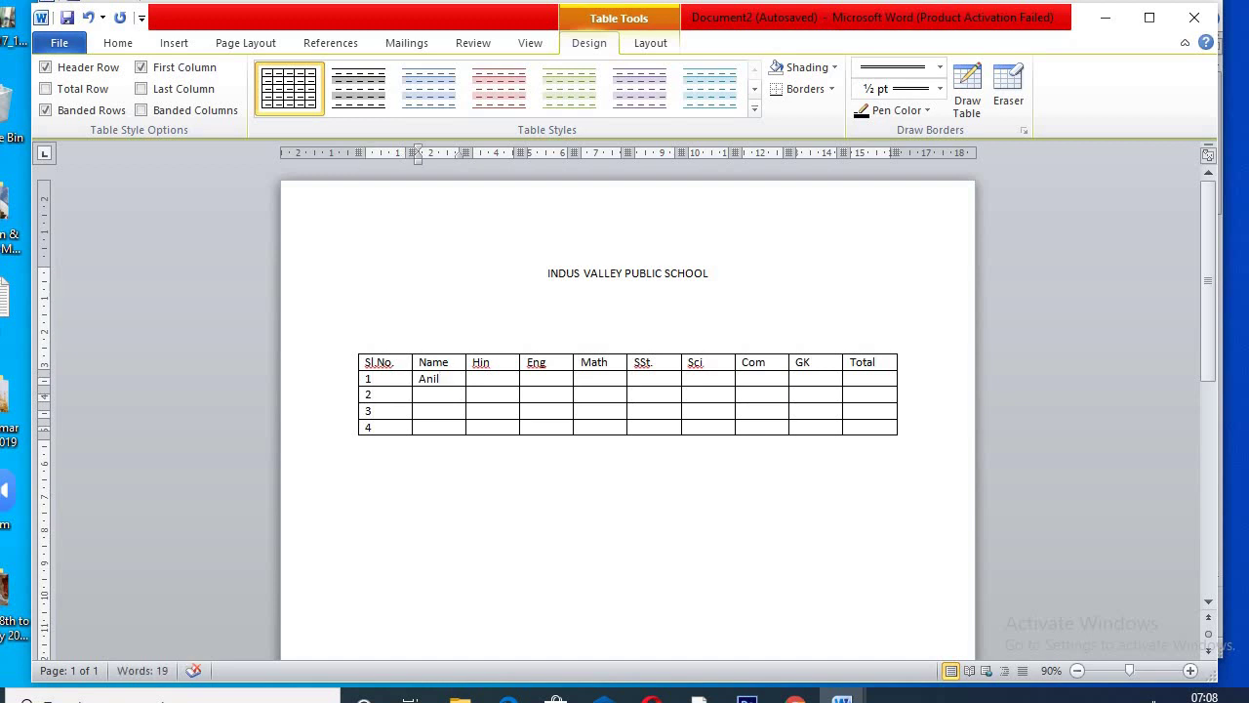
pyautogui.click(420, 395)
pyautogui.click(473, 379)
pyautogui.write('44')
pyautogui.click(527, 378)
pyautogui.write('55')
pyautogui.click(582, 379)
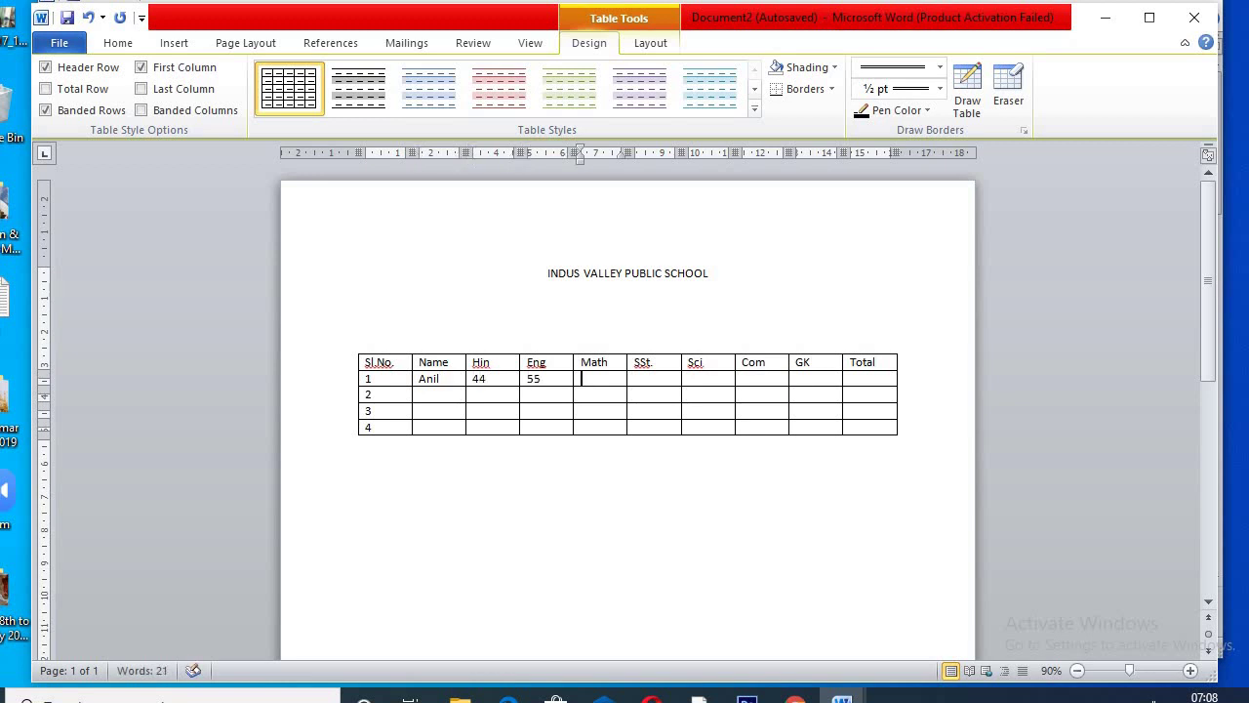
pyautogui.write('75')
pyautogui.click(635, 379)
pyautogui.write('45')
pyautogui.click(689, 379)
pyautogui.write('55')
pyautogui.click(743, 379)
pyautogui.write('55')
pyautogui.click(798, 379)
pyautogui.write('66')
# Enter Sunil in row 2 with marks 44, 55, 66, 72 and 80.
pyautogui.press('Down')
pyautogui.press('Left')
pyautogui.press('Left')
pyautogui.press('Left')
pyautogui.press('Left')
pyautogui.press('Left')
pyautogui.press('Left')
pyautogui.press('Left')
pyautogui.write('Sunil')
pyautogui.press('Tab')
pyautogui.write('44')
pyautogui.press('Tab')
pyautogui.write('55')
pyautogui.press('Tab')
pyautogui.write('66')
pyautogui.press('Tab')
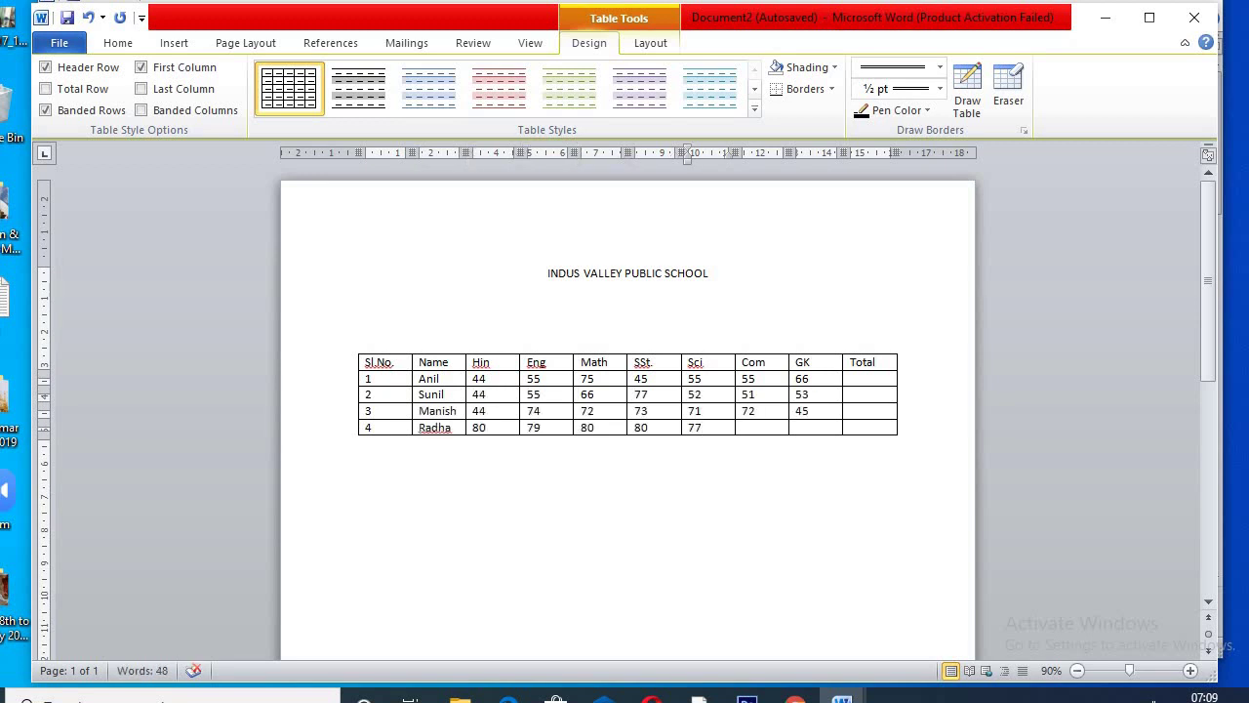
pyautogui.press('Tab')
pyautogui.write('72')
pyautogui.press('Tab')
pyautogui.write('80')
pyautogui.click(867, 380)
# Insert two blank rows above the table's header row.
pyautogui.click(403, 362)
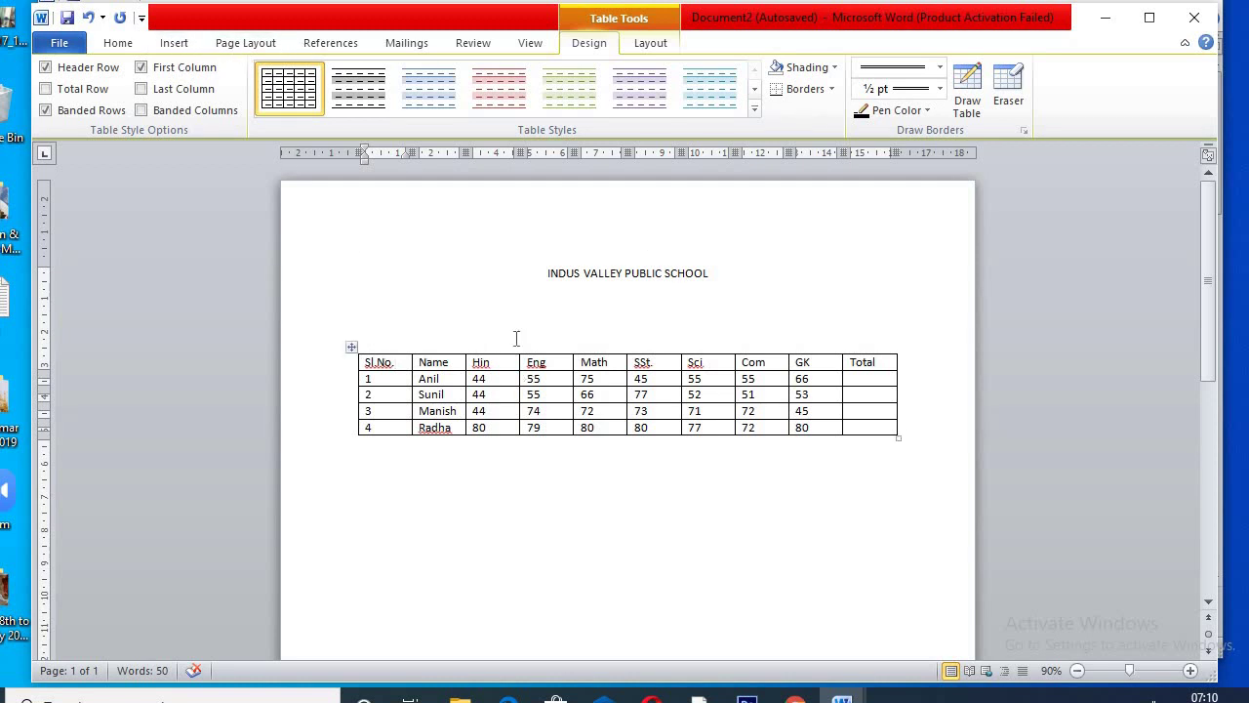
pyautogui.click(652, 47)
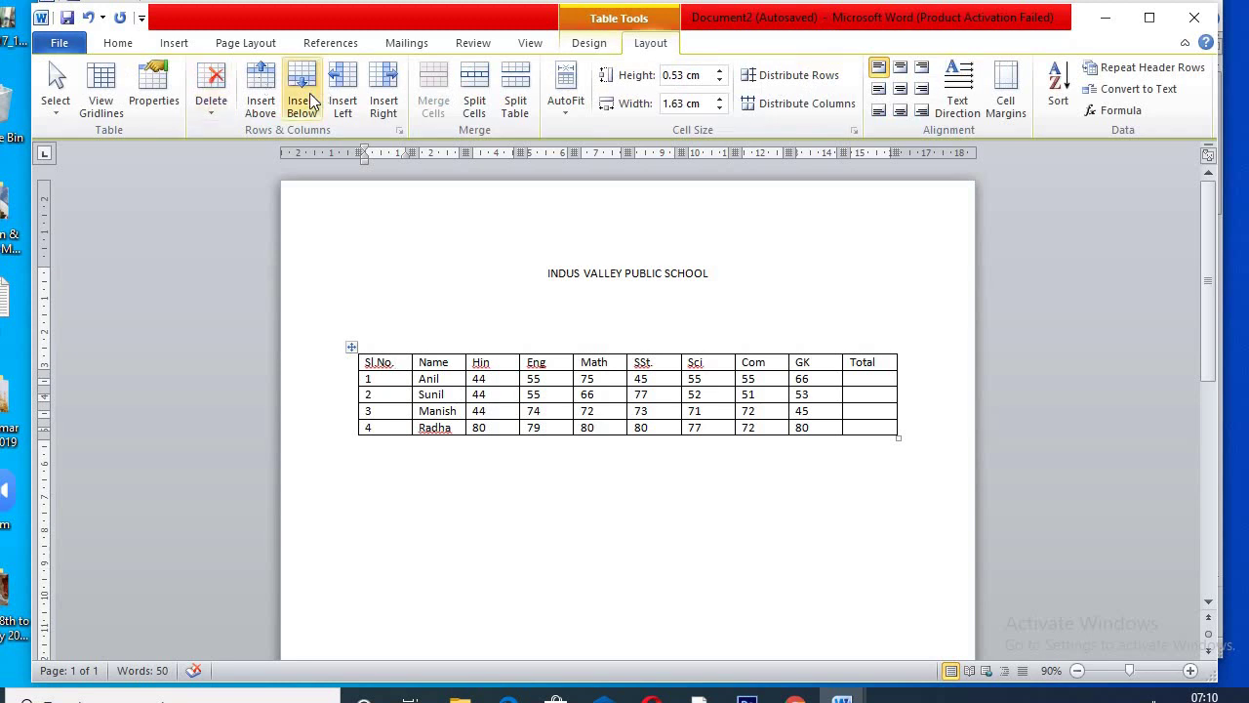
pyautogui.click(261, 105)
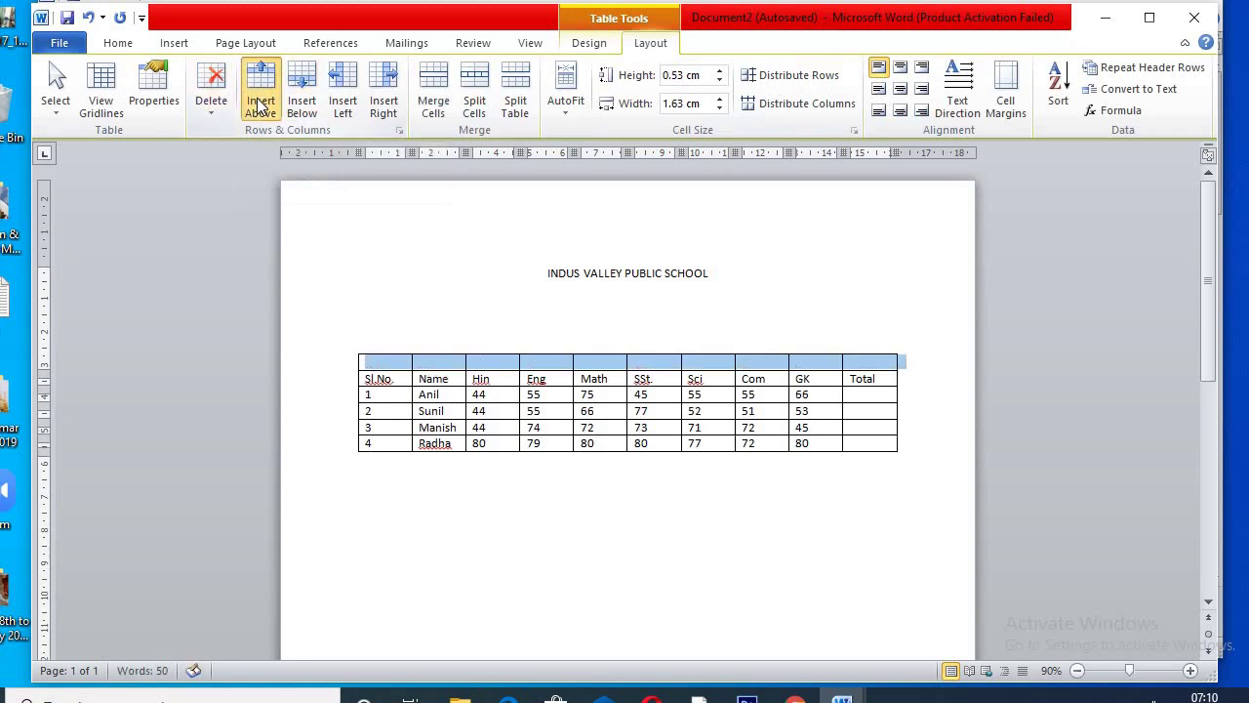
pyautogui.click(261, 106)
# Merge the new top row into one cell and type 'Marksheet' in it.
pyautogui.click(376, 355)
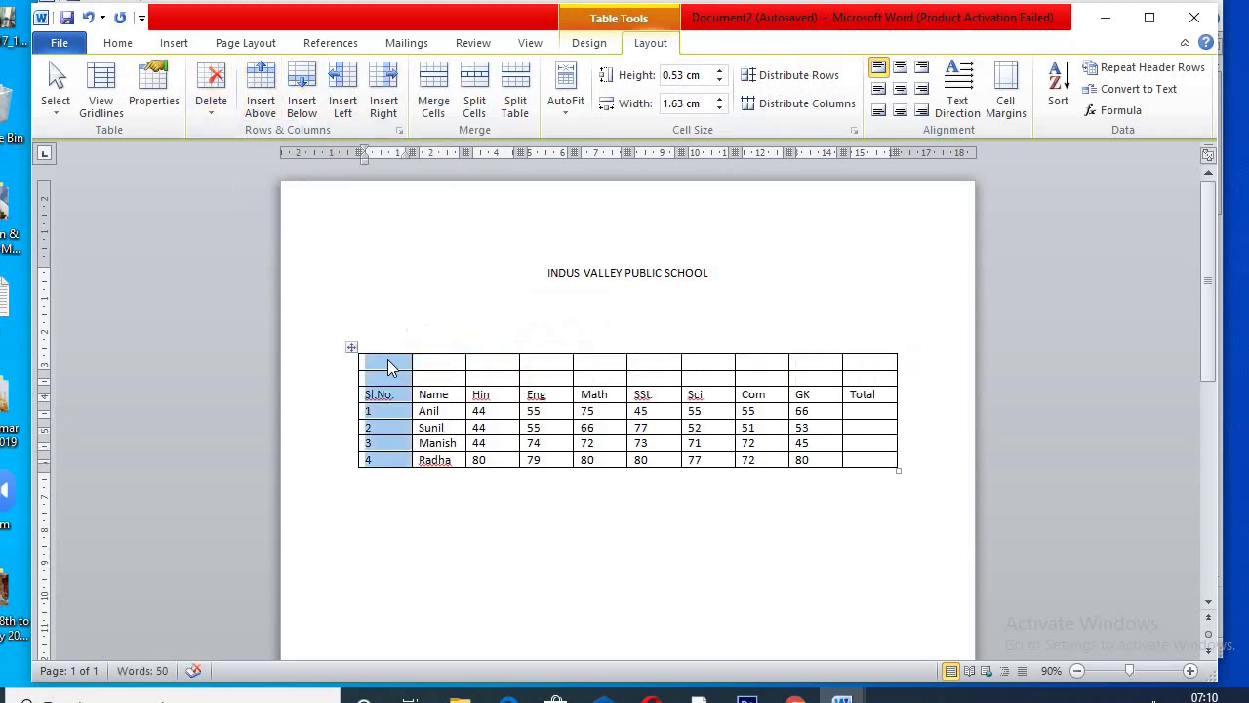
pyautogui.click(402, 360)
pyautogui.moveTo(396, 360); pyautogui.dragTo(864, 361)
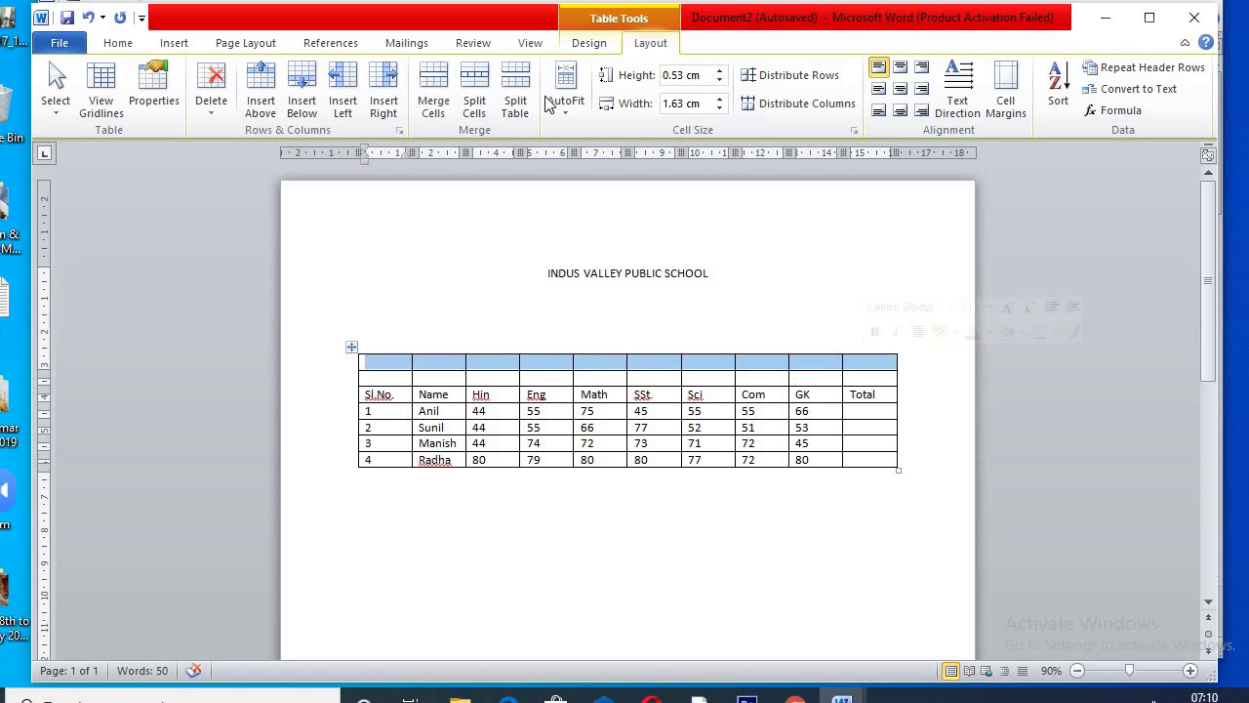
pyautogui.click(444, 98)
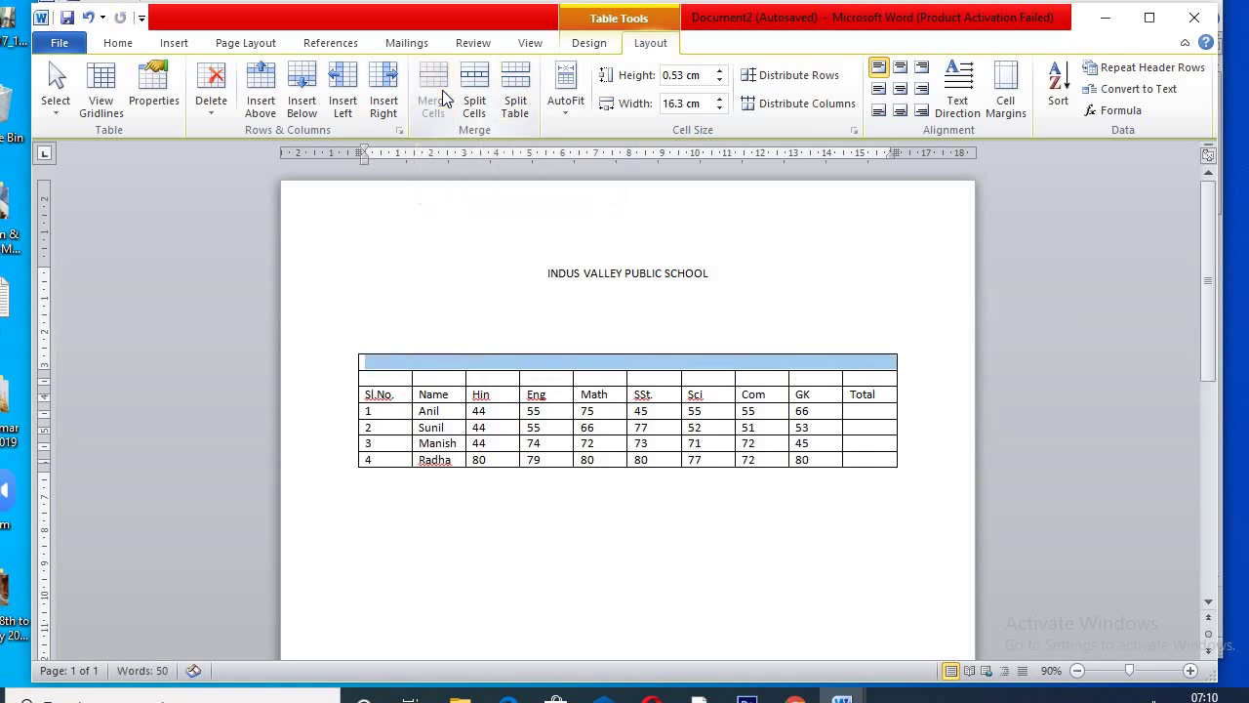
pyautogui.click(398, 360)
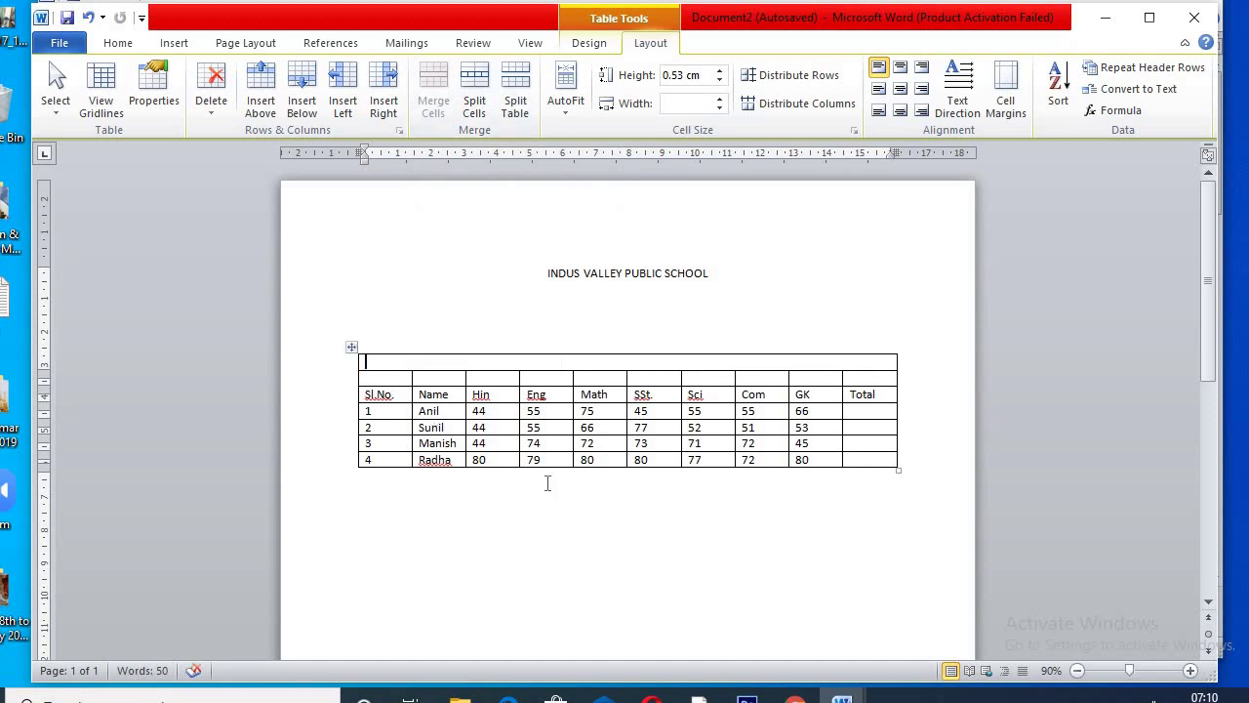
pyautogui.write('Marksheet')
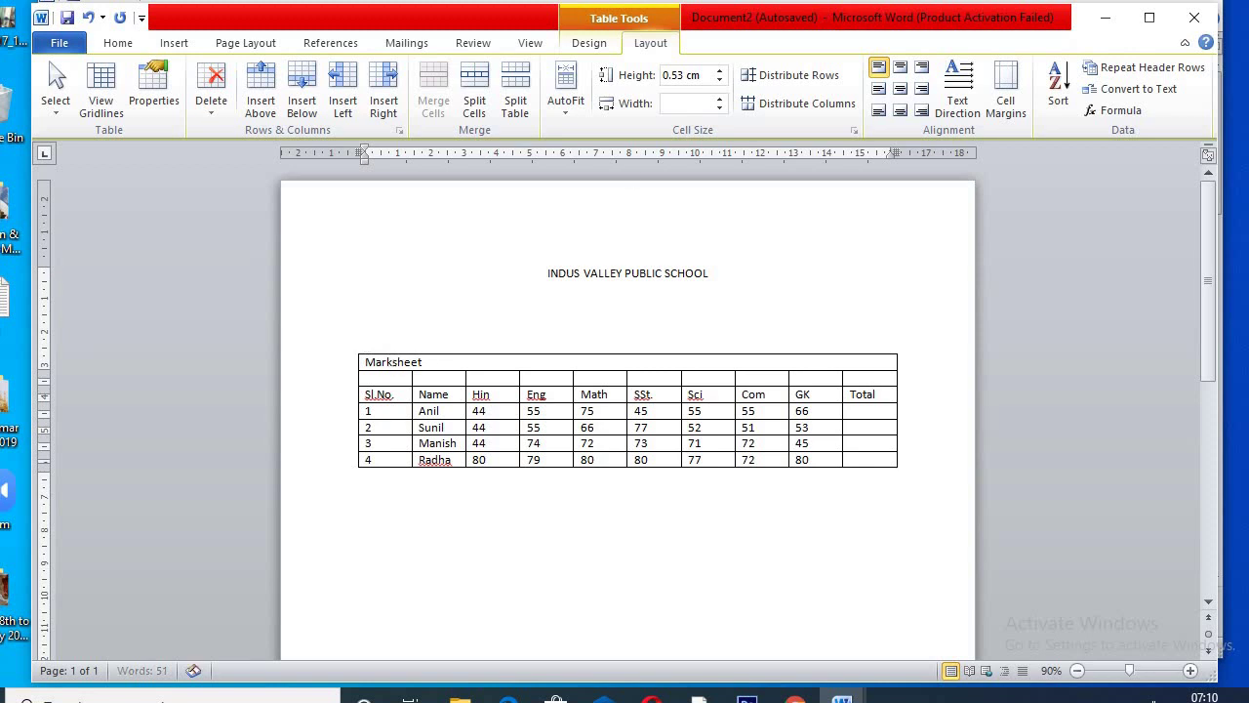
# Centre the Marksheet title and merge the second row into left and right cells.
pyautogui.click(900, 88)
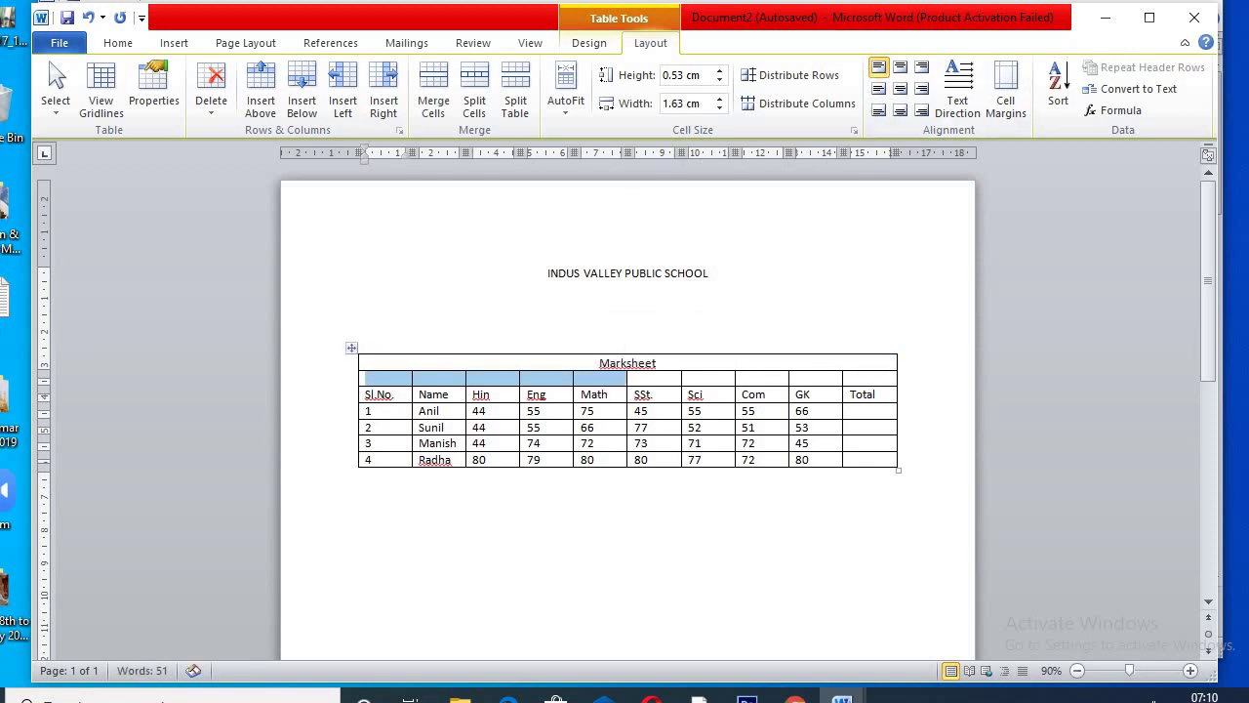
pyautogui.click(433, 102)
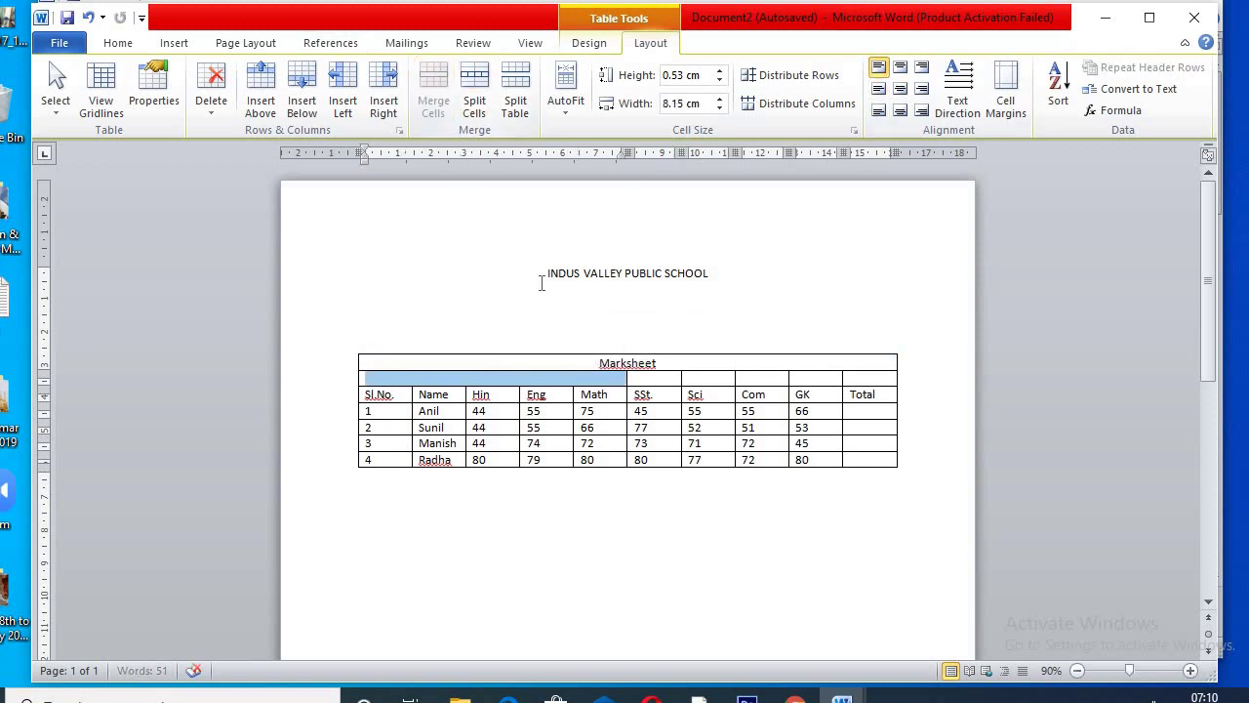
pyautogui.click(680, 381)
pyautogui.moveTo(681, 381); pyautogui.dragTo(865, 386)
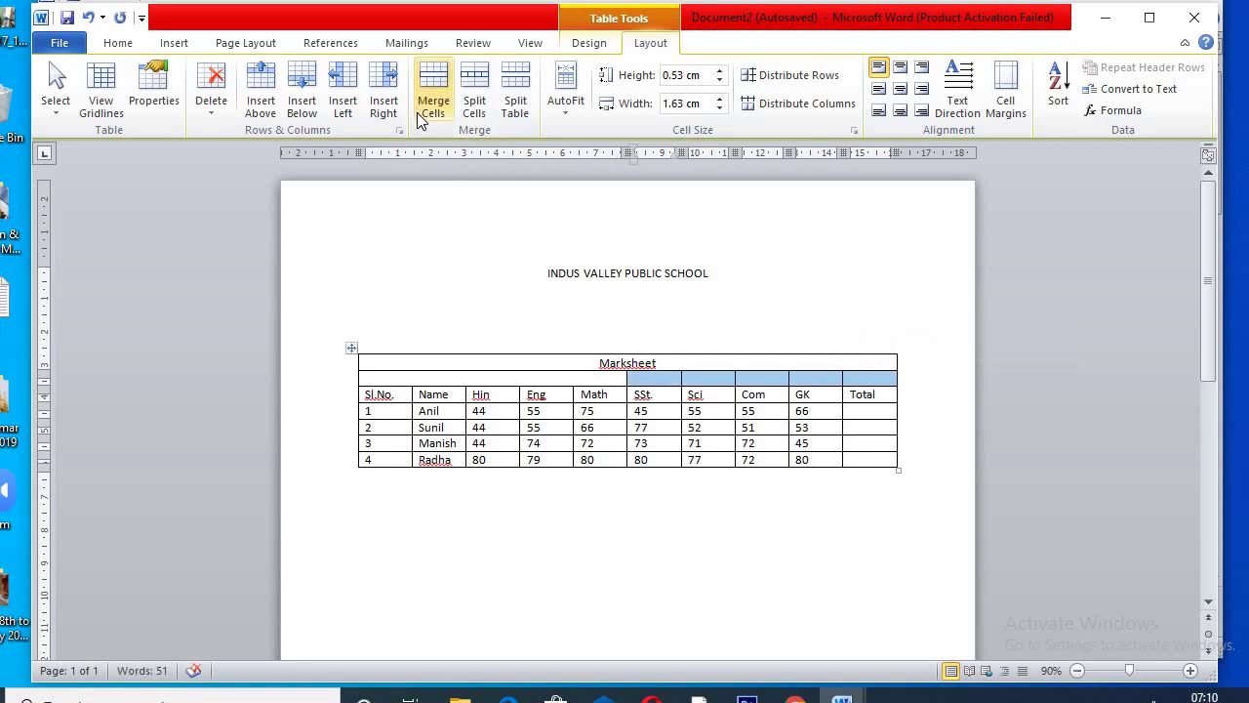
pyautogui.click(430, 107)
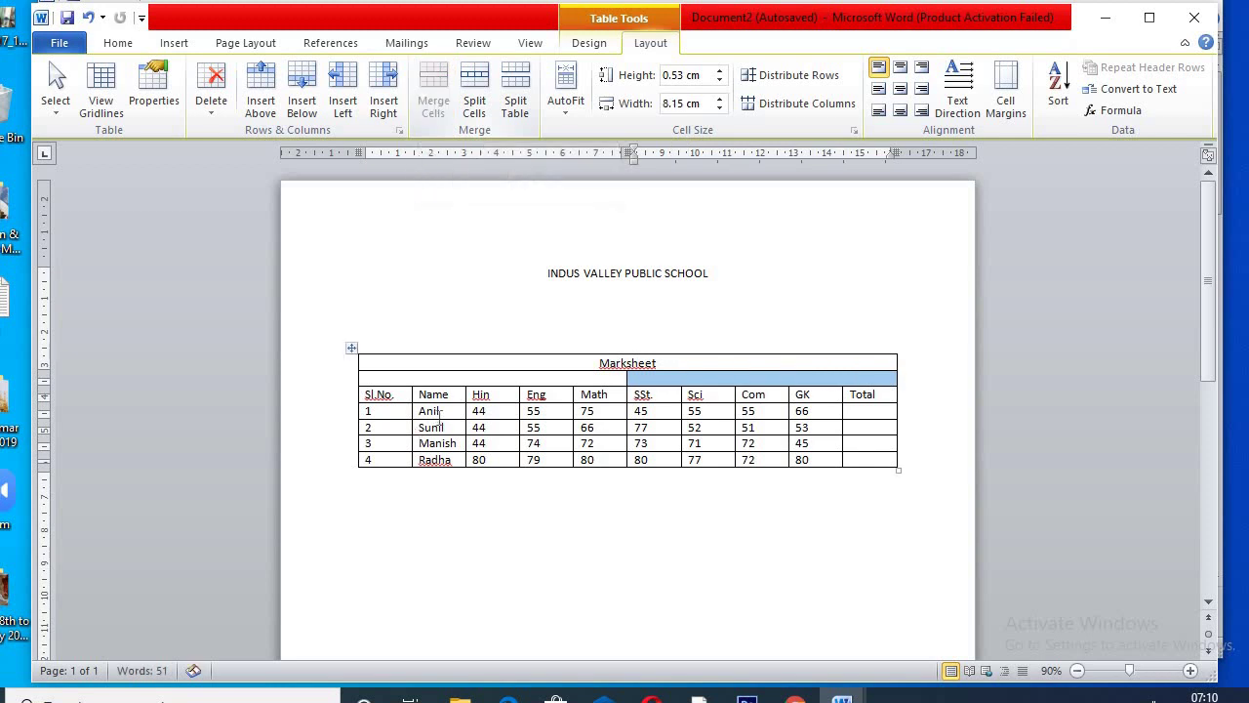
# Type 'Class & Sec : V A' in the left cell and 'Max. Marks 80' in the right.
pyautogui.click(446, 378)
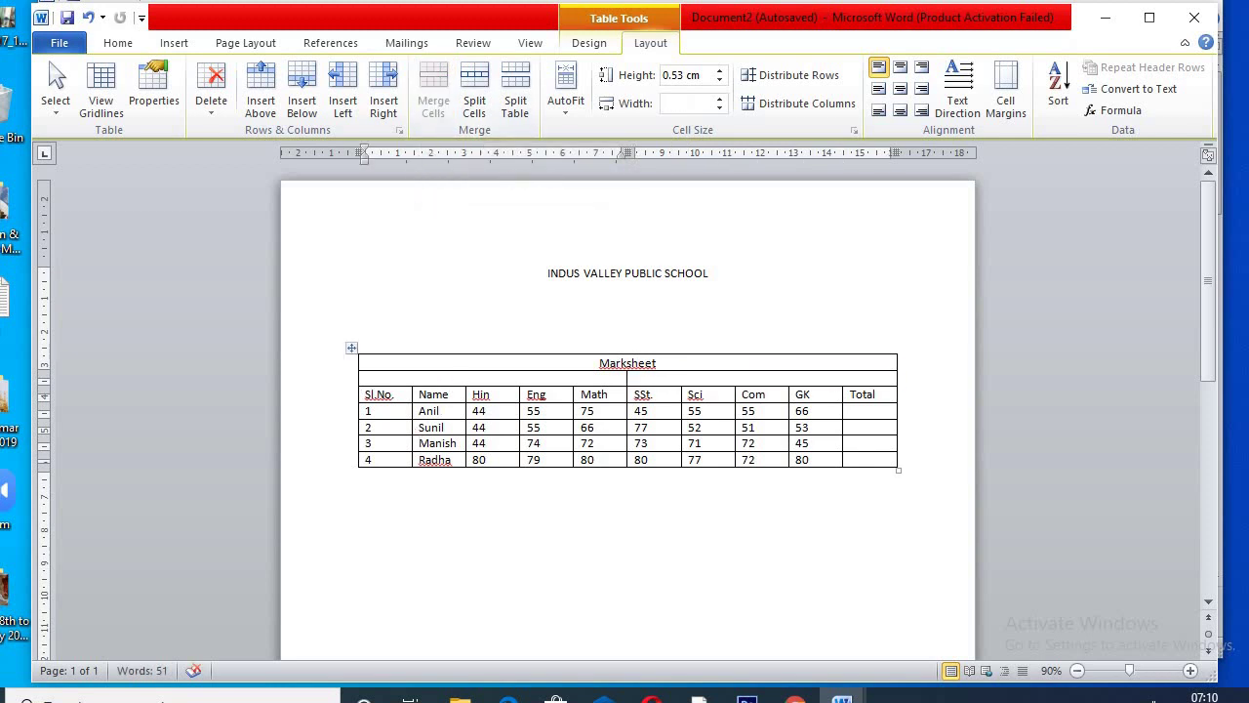
pyautogui.write('Class & SEc :')
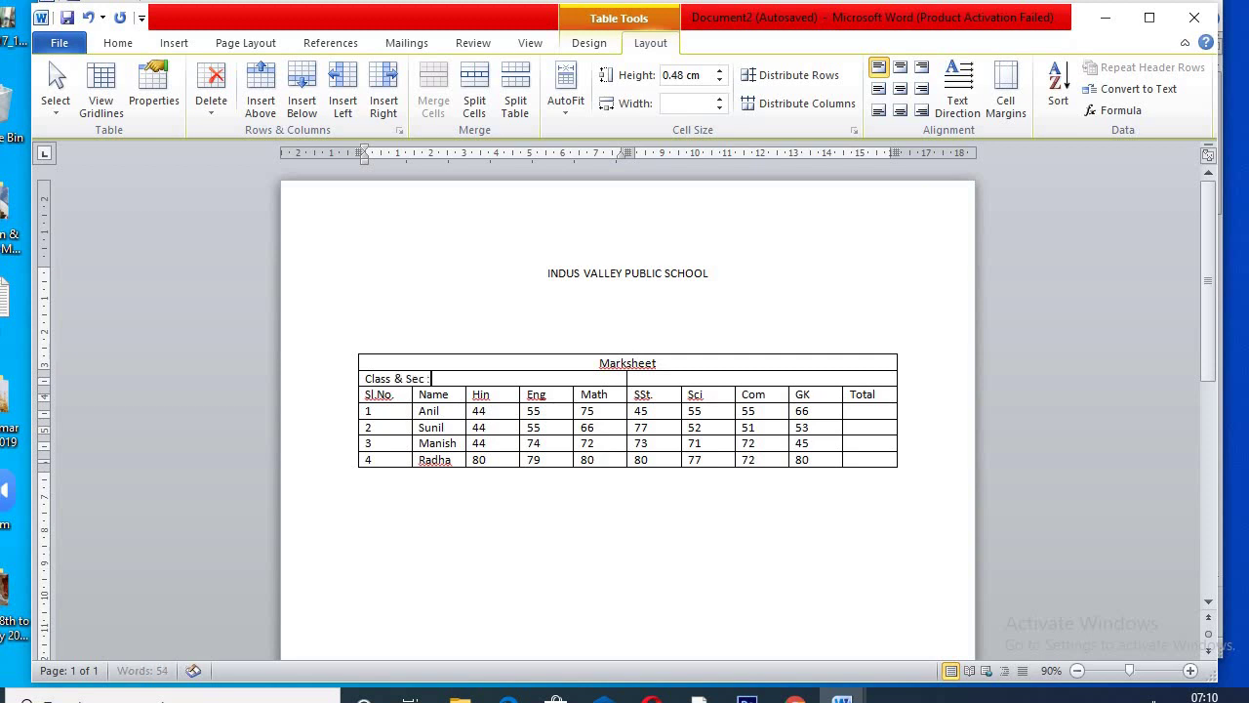
pyautogui.write(' V A')
pyautogui.click(634, 378)
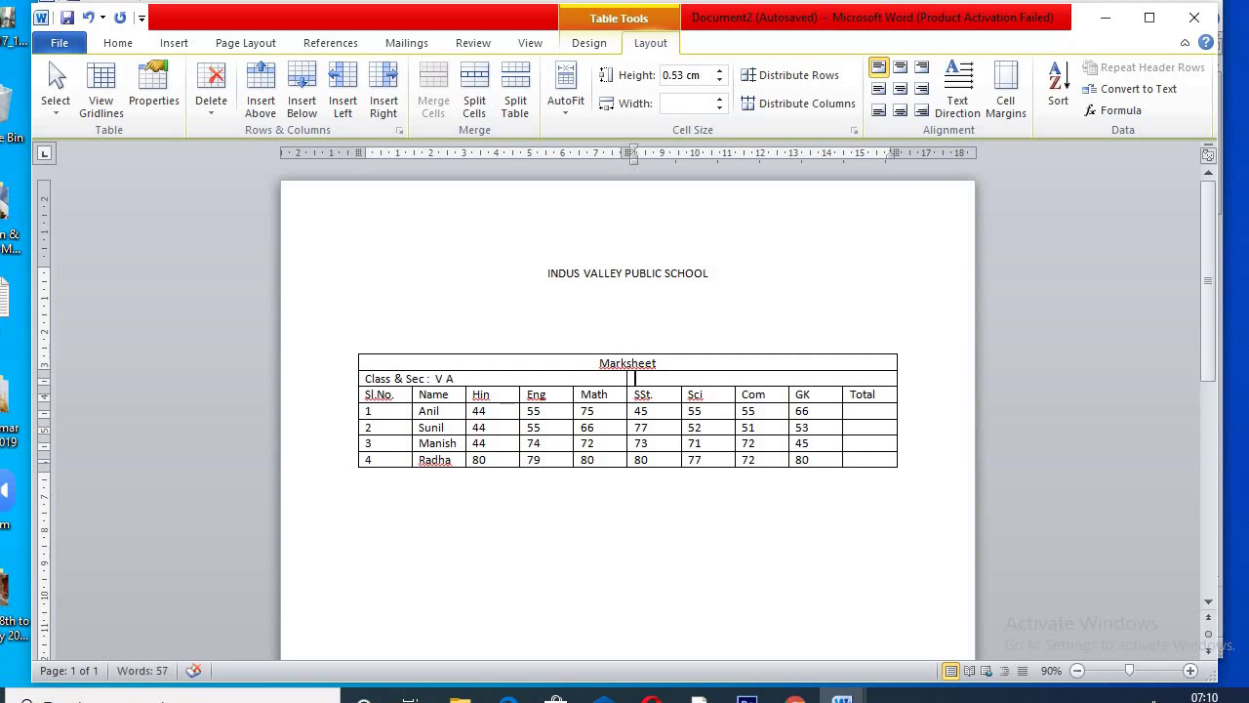
pyautogui.write('Max. Marks')
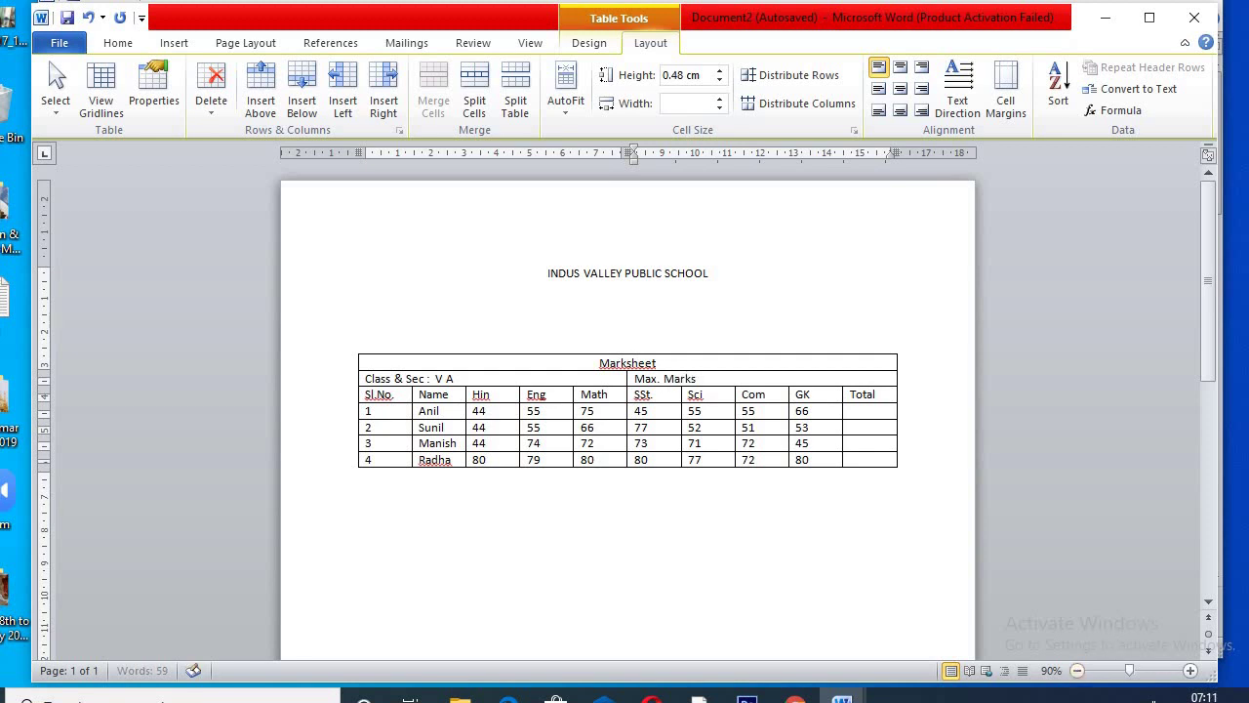
pyautogui.write('   80')
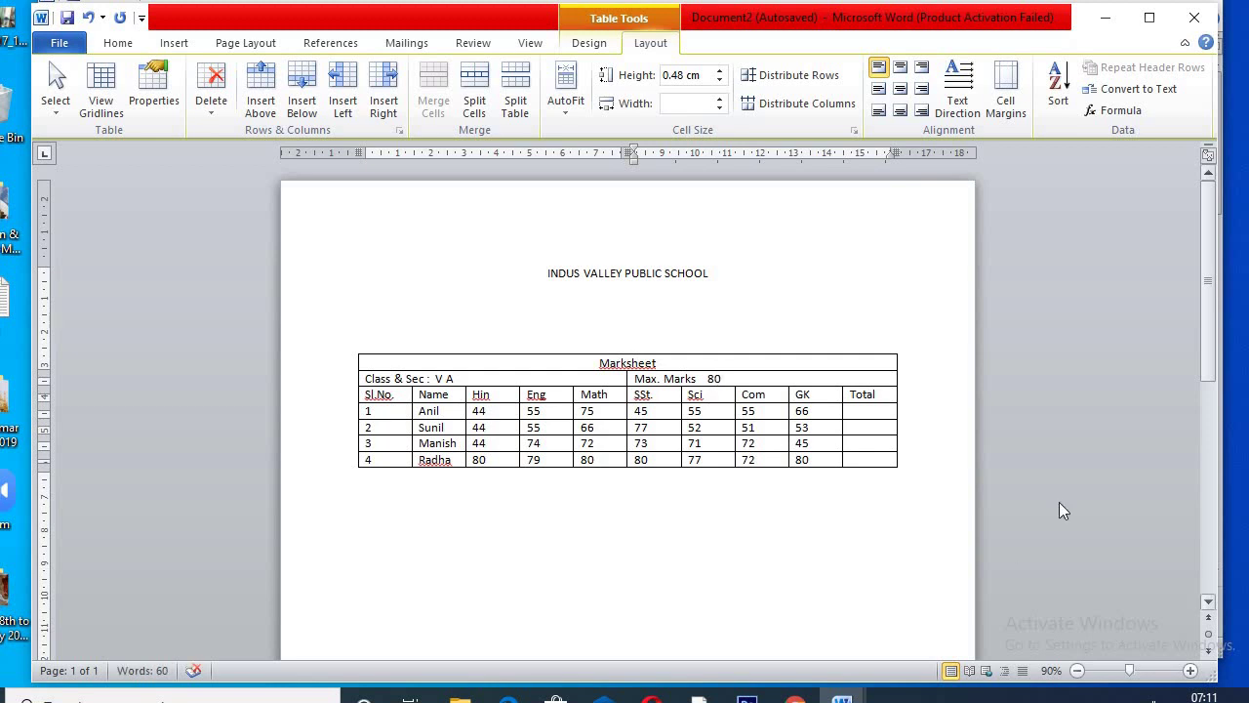
# Fill the Total column with =SUM(LEFT) formulas, giving 395, 398, 451 and 548.
pyautogui.click(869, 411)
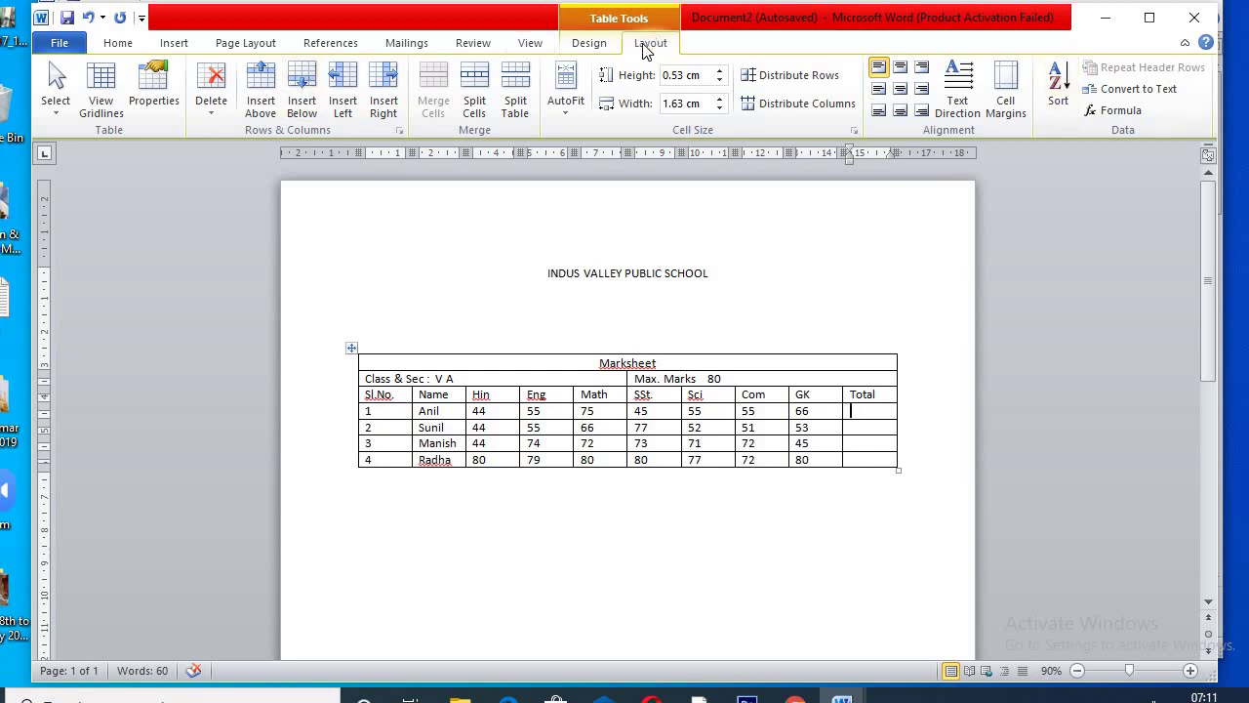
pyautogui.click(1115, 113)
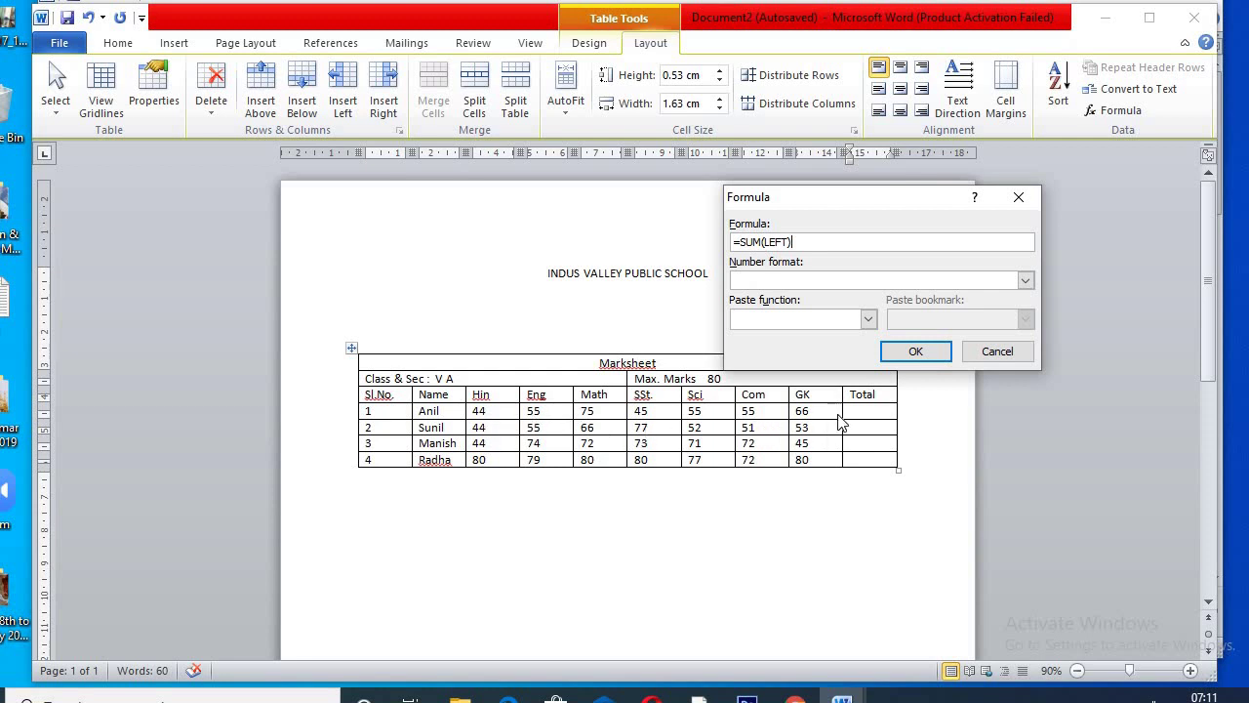
pyautogui.click(926, 353)
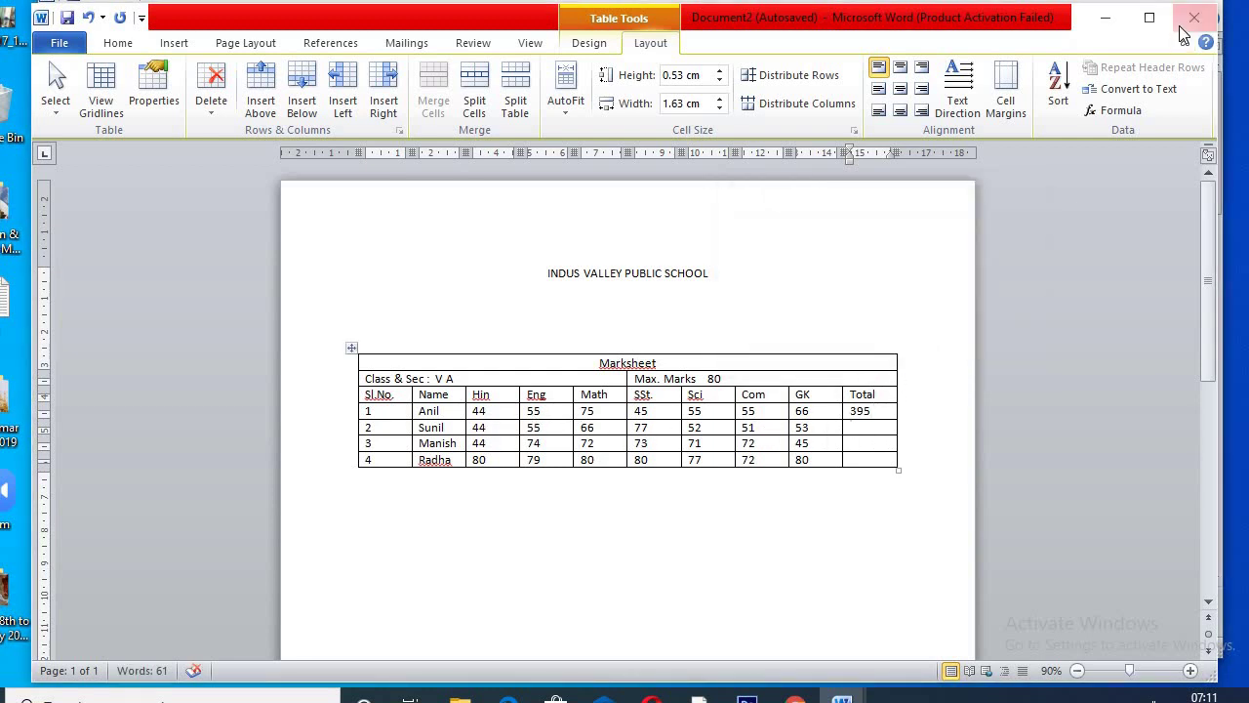
pyautogui.click(1118, 110)
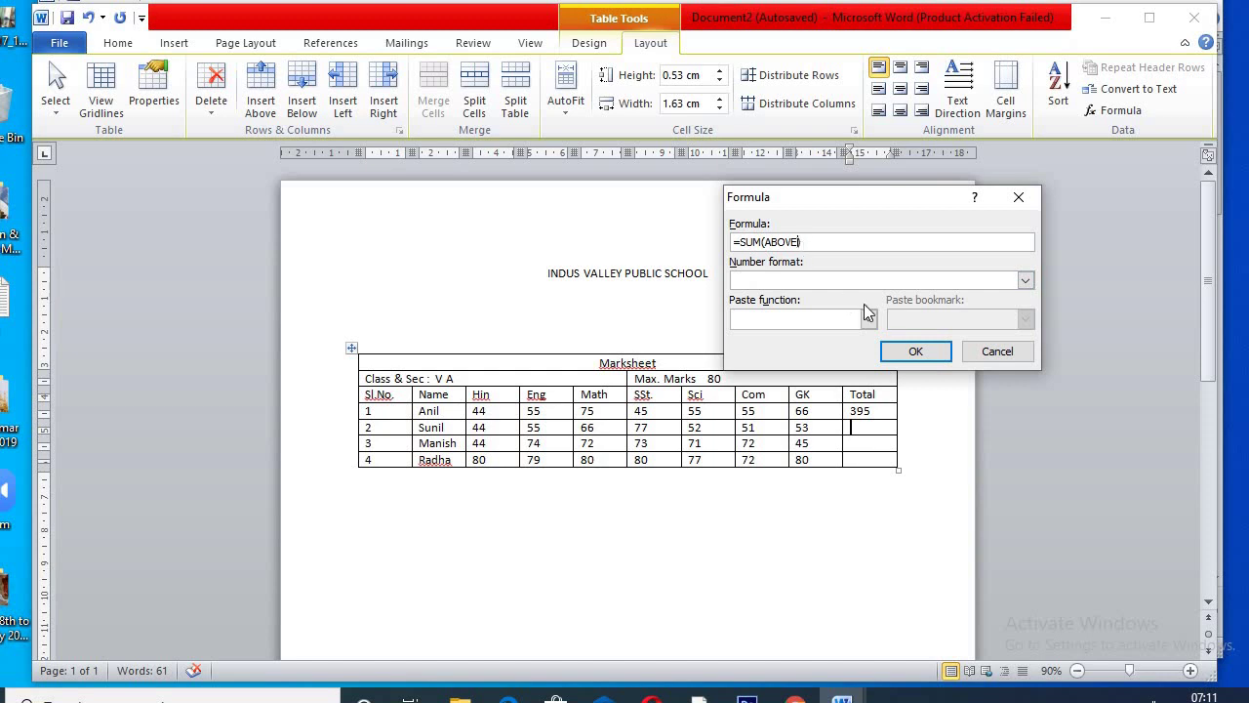
pyautogui.press('BackSpace')
pyautogui.press('BackSpace')
pyautogui.press('BackSpace')
pyautogui.press('BackSpace')
pyautogui.click(921, 351)
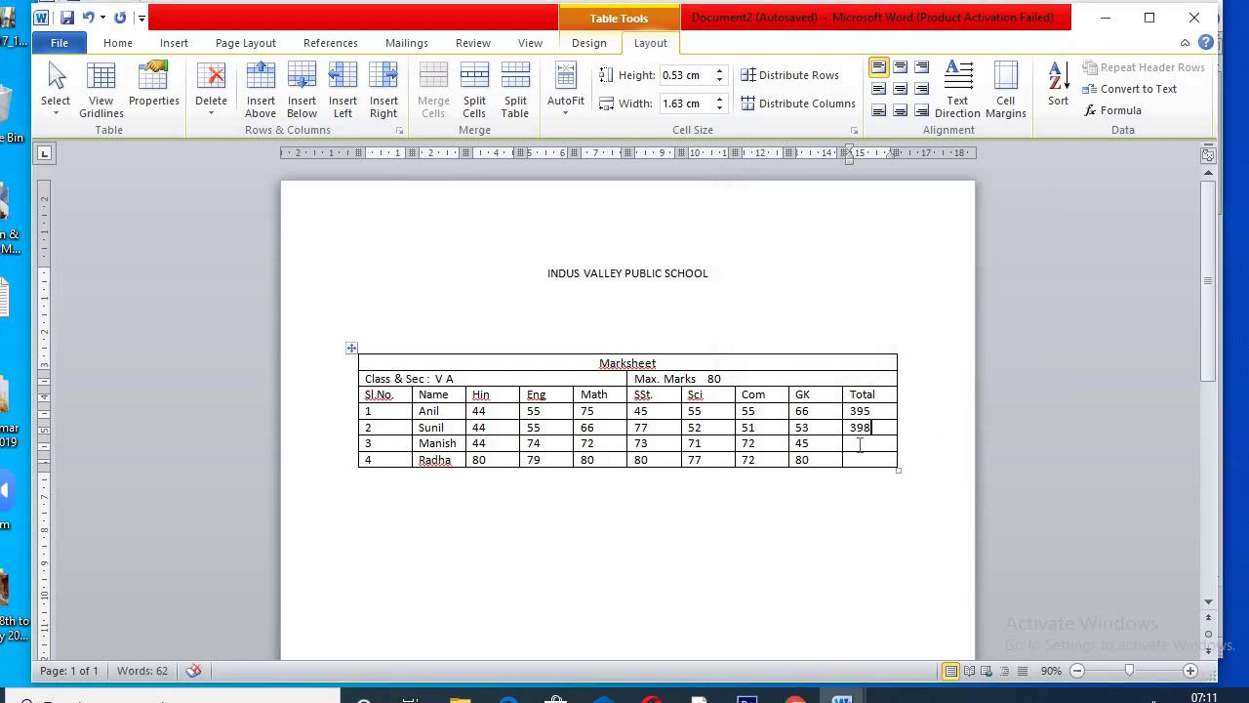
pyautogui.click(1135, 113)
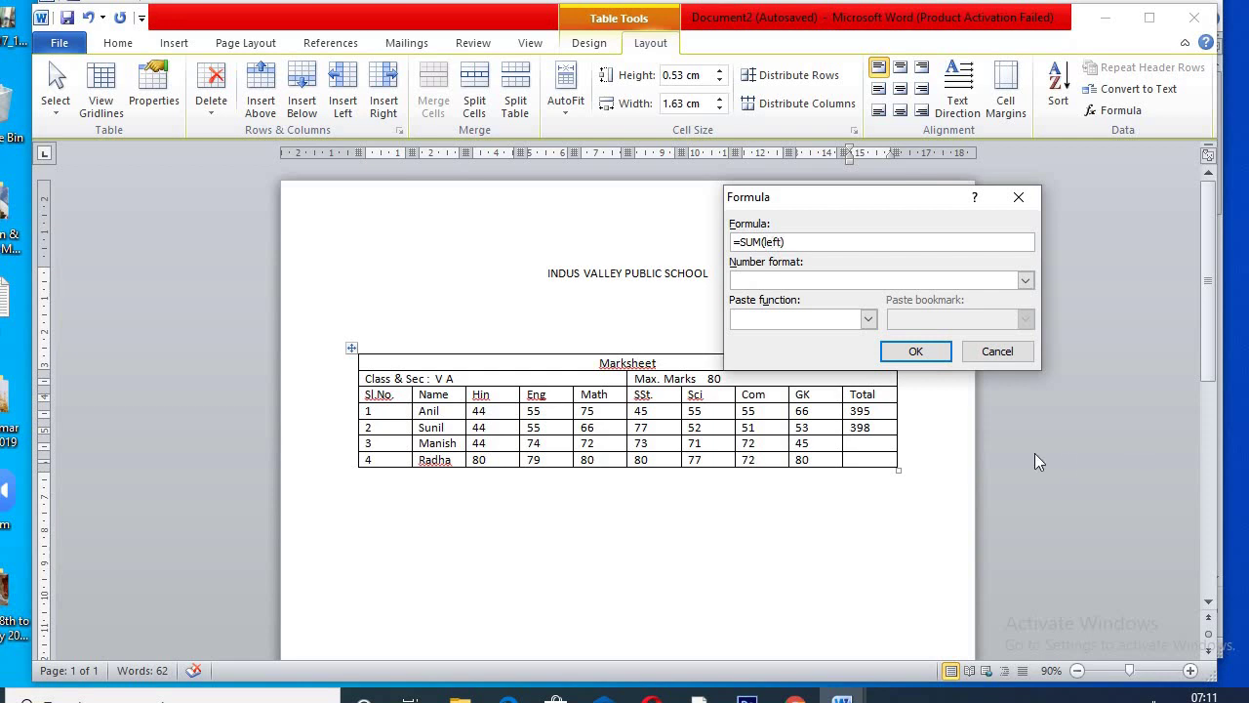
pyautogui.click(917, 352)
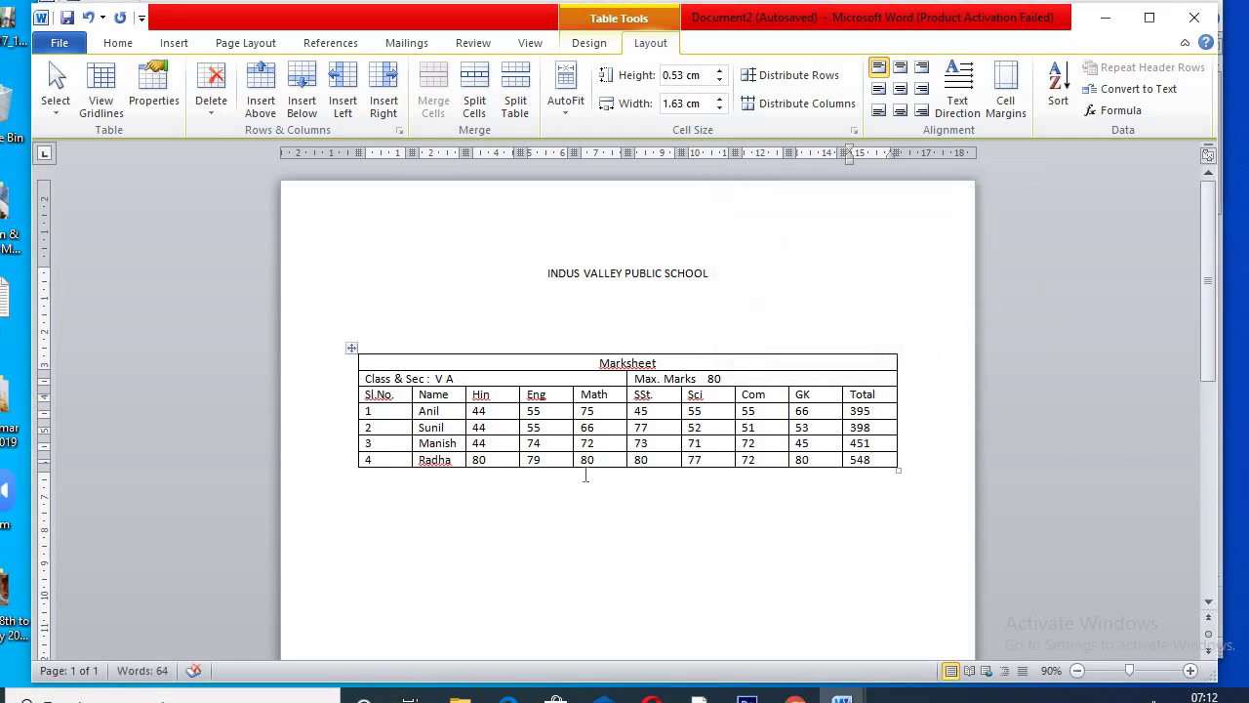
pyautogui.click(350, 347)
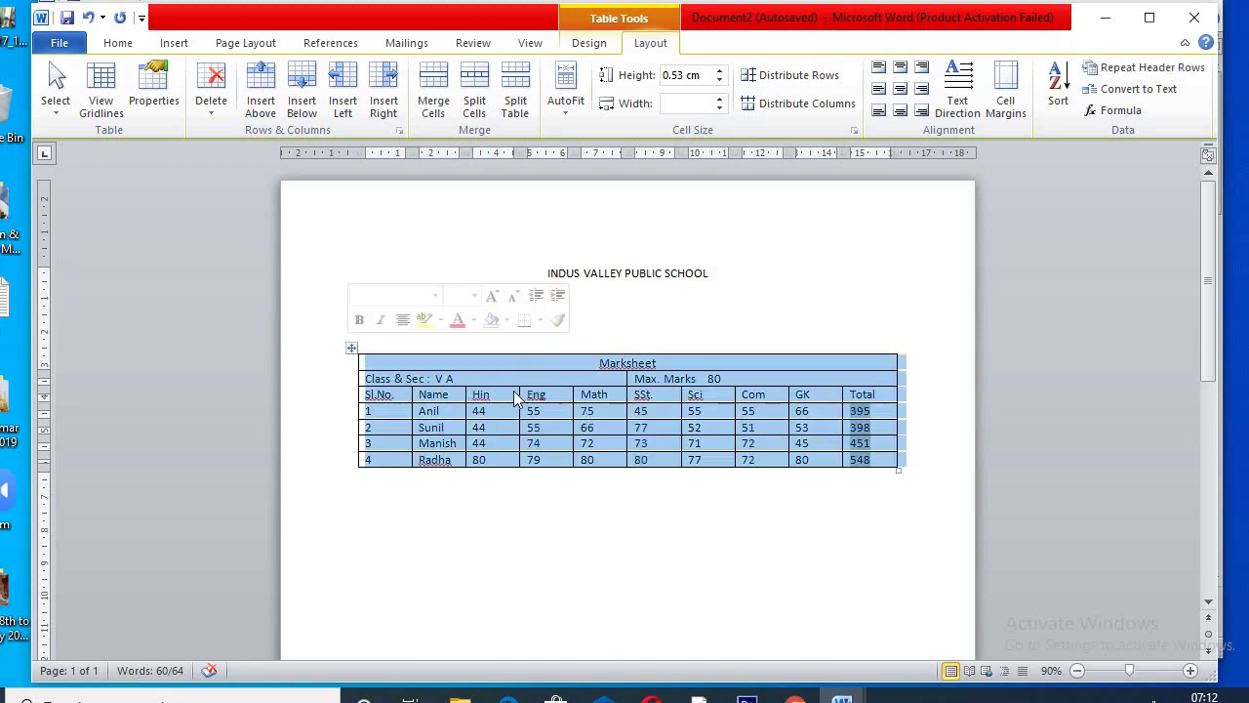
# Set the entire marksheet table text to 16-point Times New Roman.
pyautogui.click(474, 297)
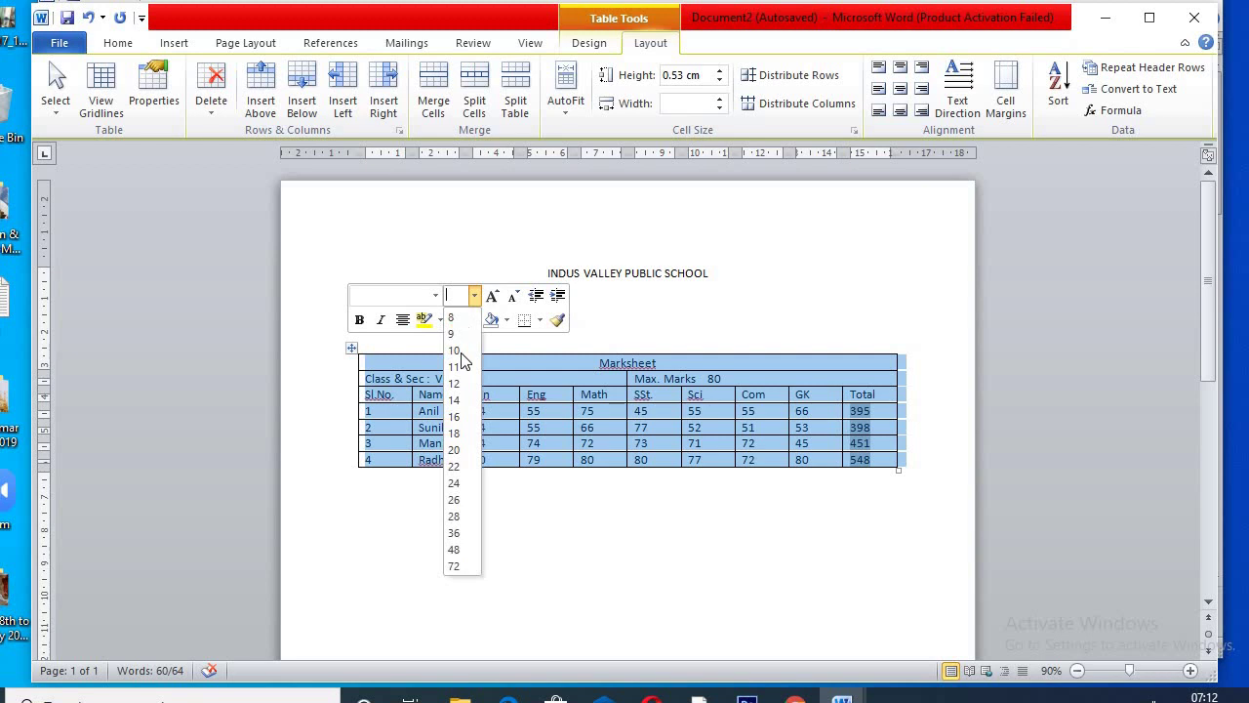
pyautogui.click(454, 417)
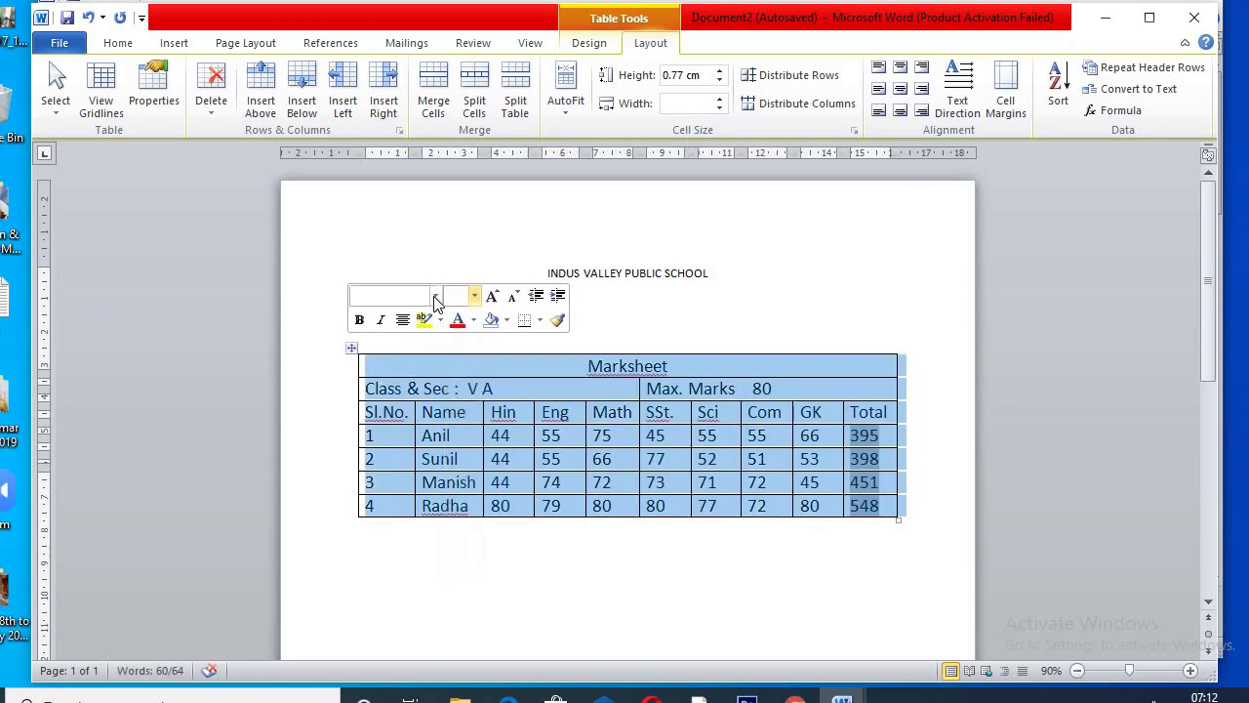
pyautogui.click(436, 297)
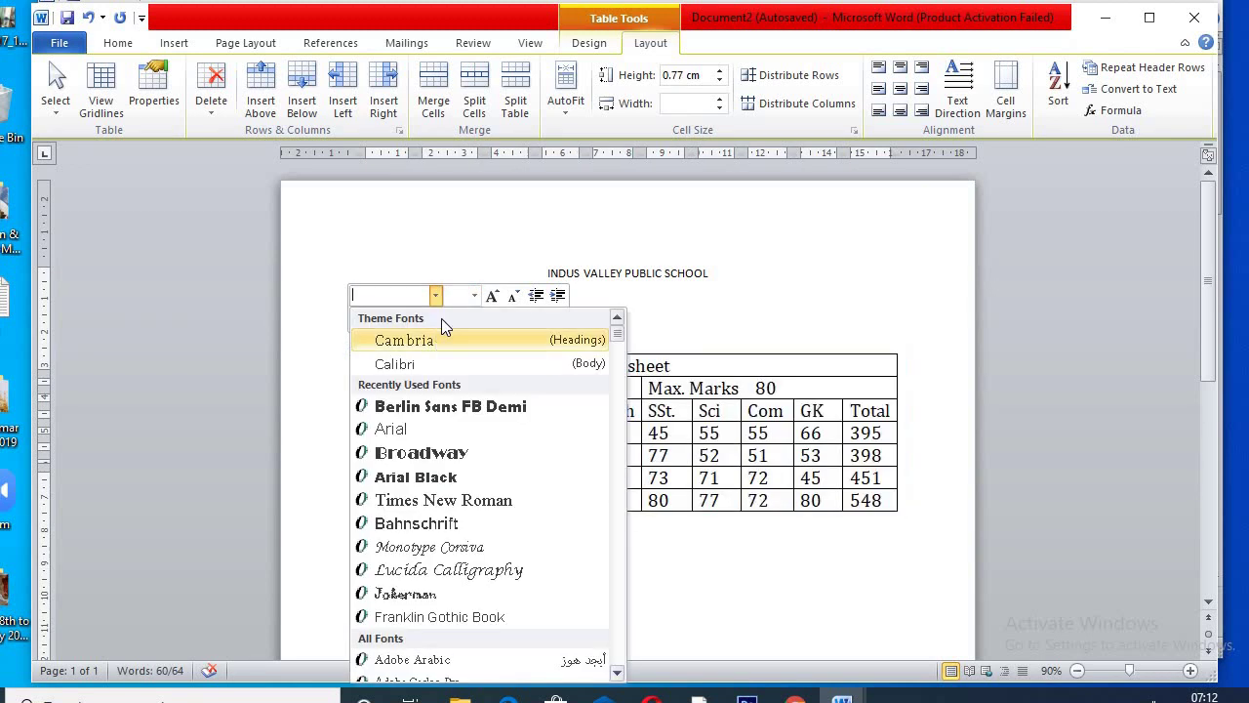
pyautogui.click(430, 500)
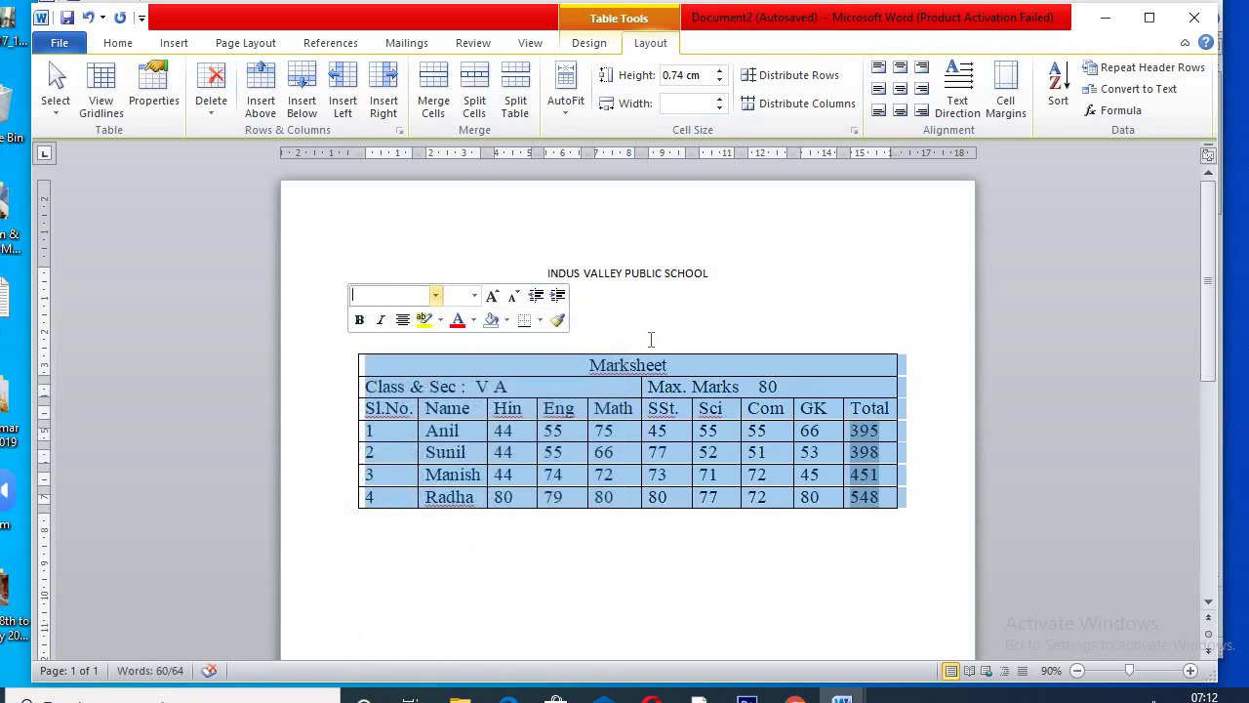
pyautogui.click(557, 272)
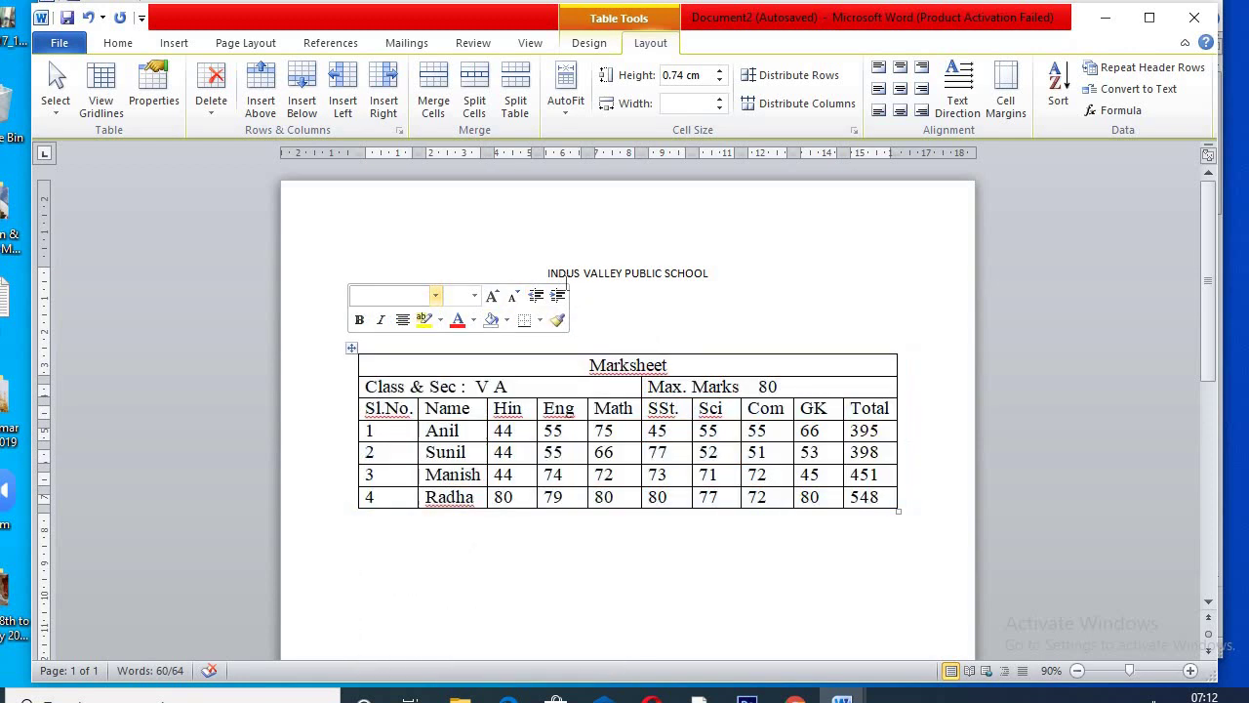
# Centre the school heading in 24-point Berlin Sans FB Demi with Dark Blue, Text 2, Lighter 40% shading.
pyautogui.moveTo(548, 273); pyautogui.dragTo(727, 269)
pyautogui.click(480, 102)
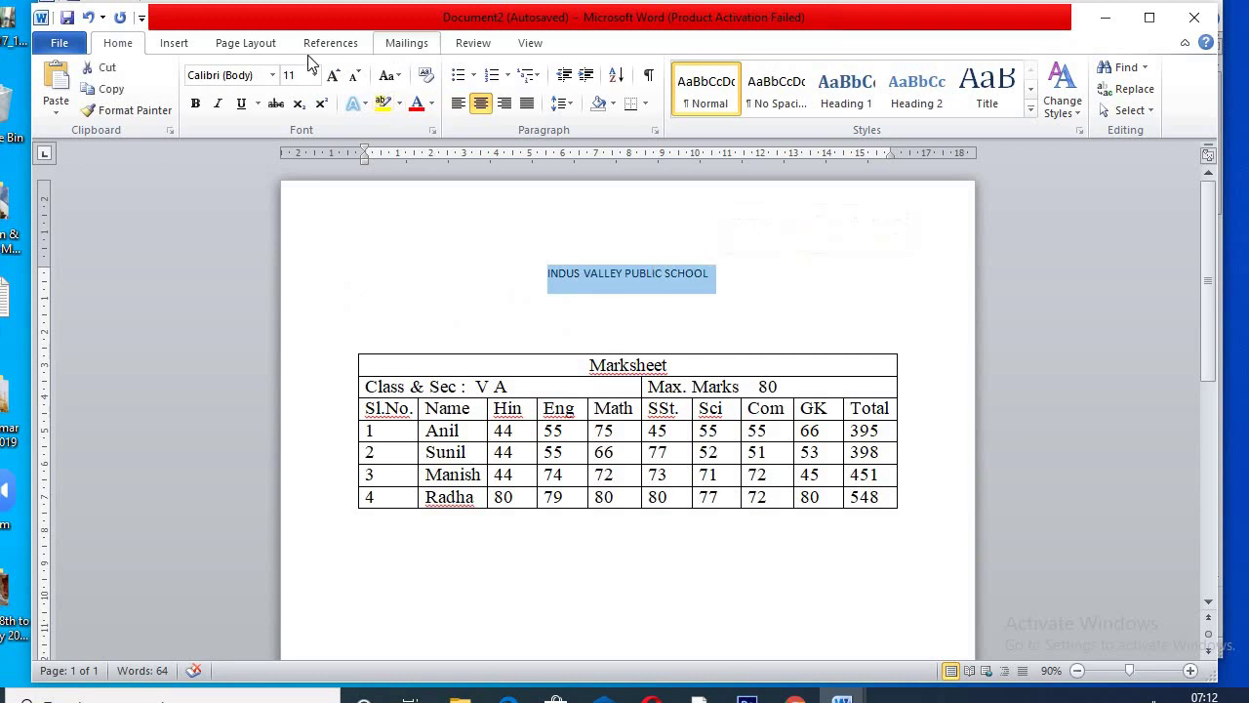
pyautogui.click(273, 76)
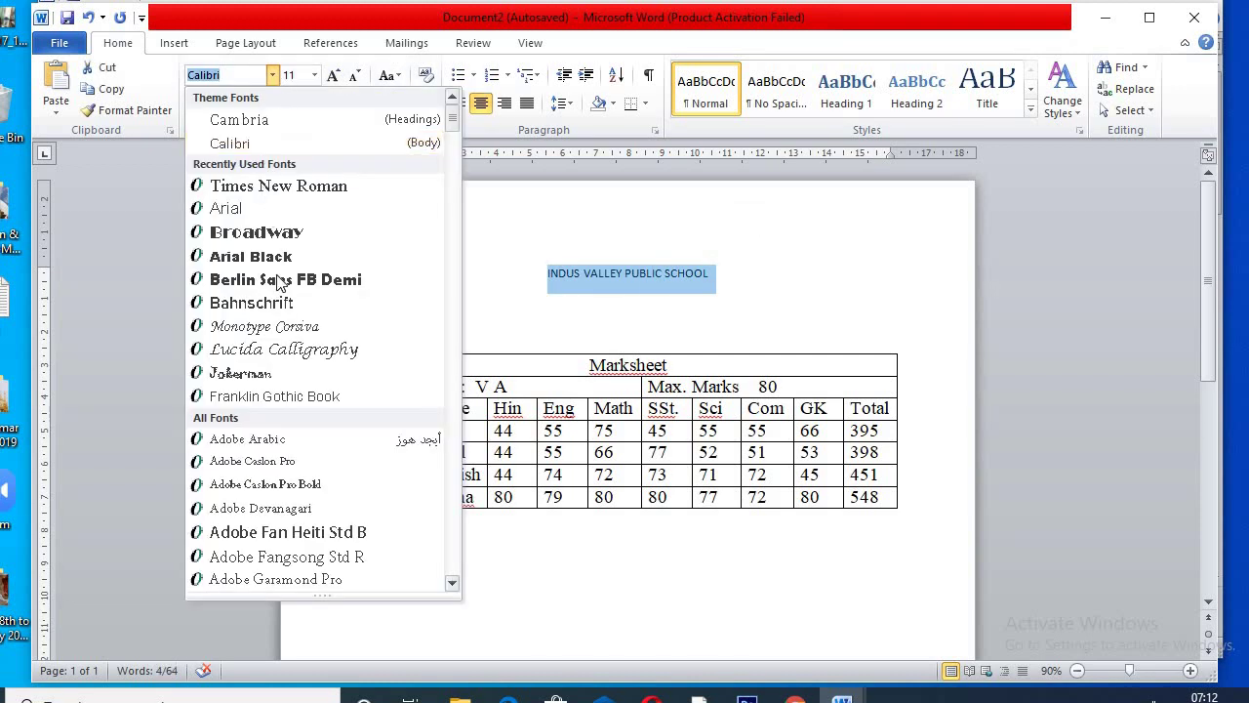
pyautogui.click(314, 283)
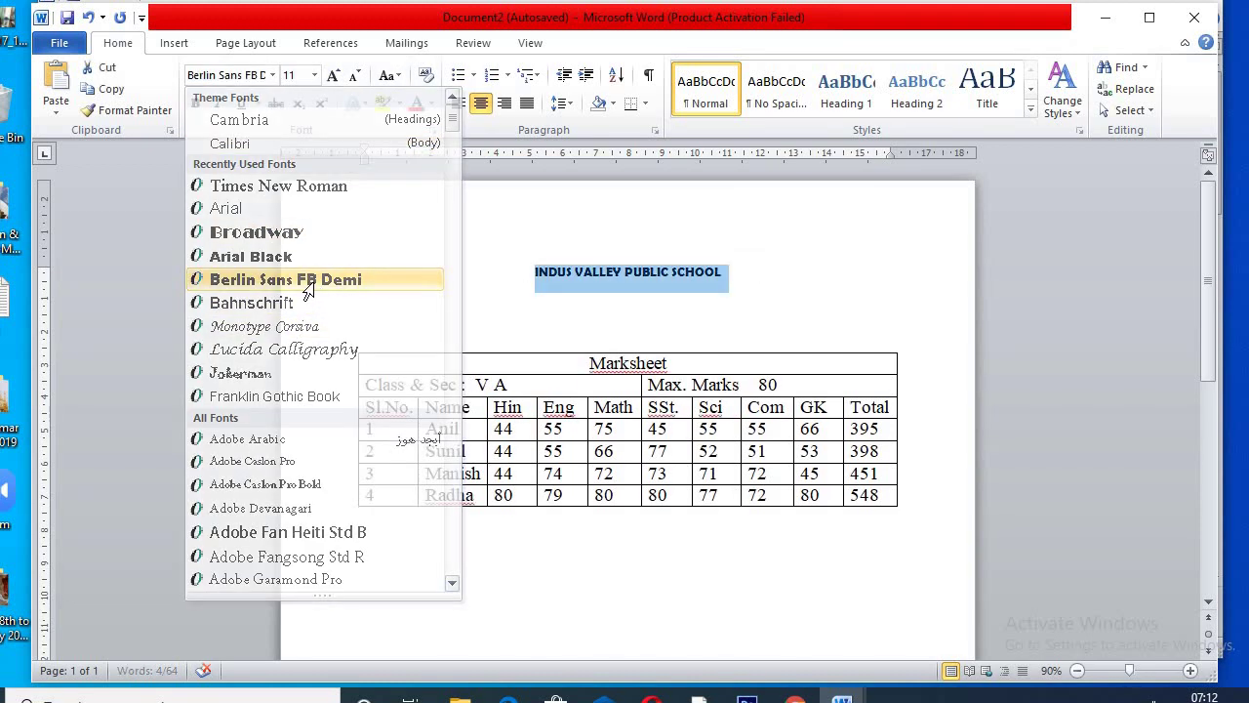
pyautogui.click(314, 75)
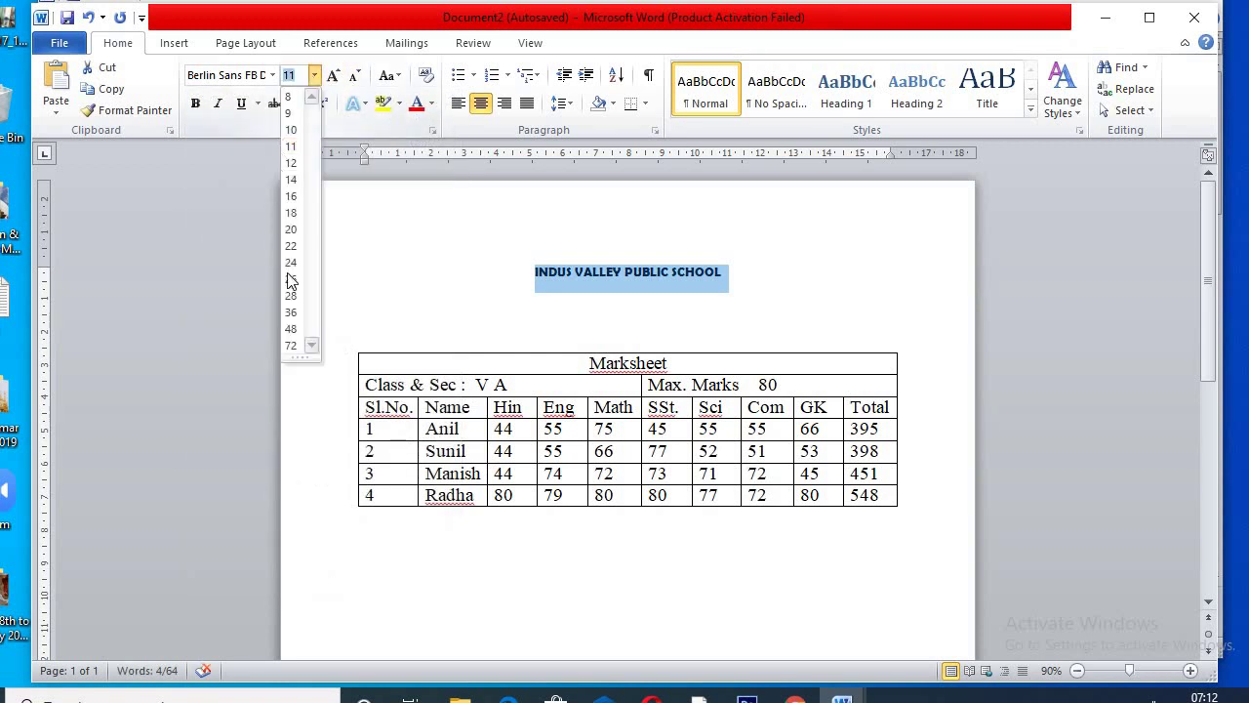
pyautogui.click(292, 270)
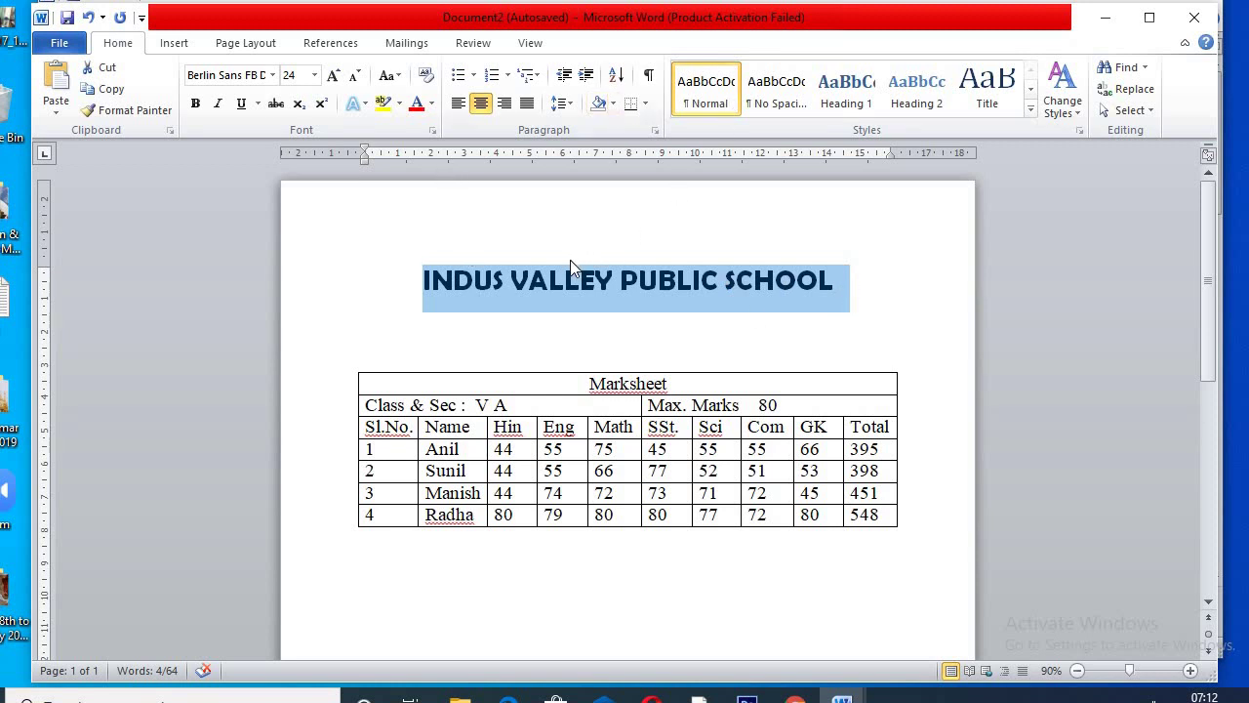
pyautogui.click(612, 104)
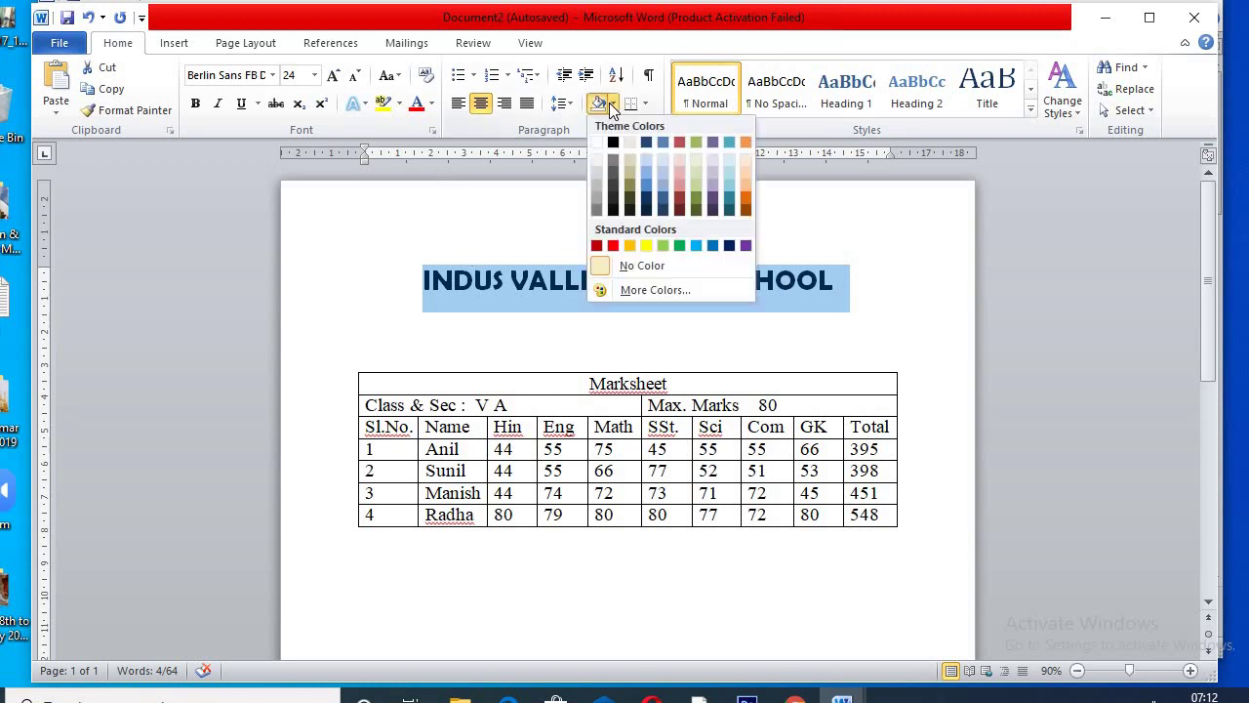
pyautogui.click(651, 184)
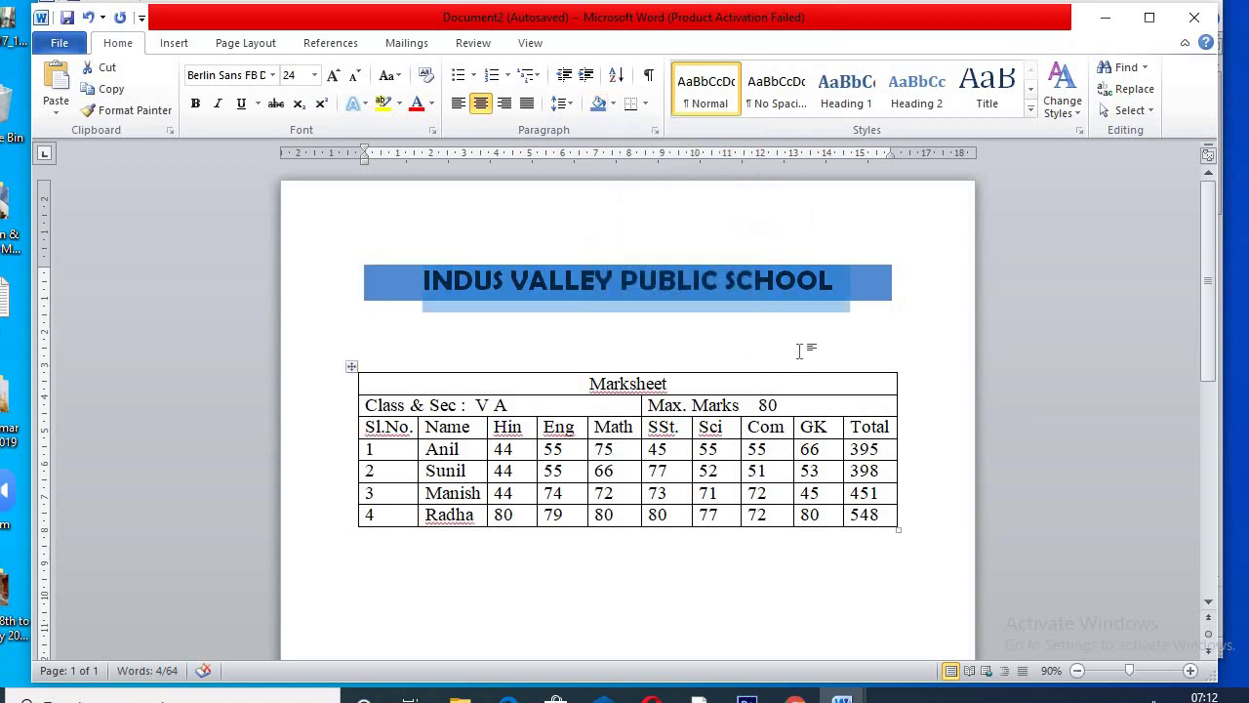
# Type 'Signature', a tab, then 'Date' on the blank line below the table.
pyautogui.click(800, 351)
pyautogui.scroll(-4, 673, 330)
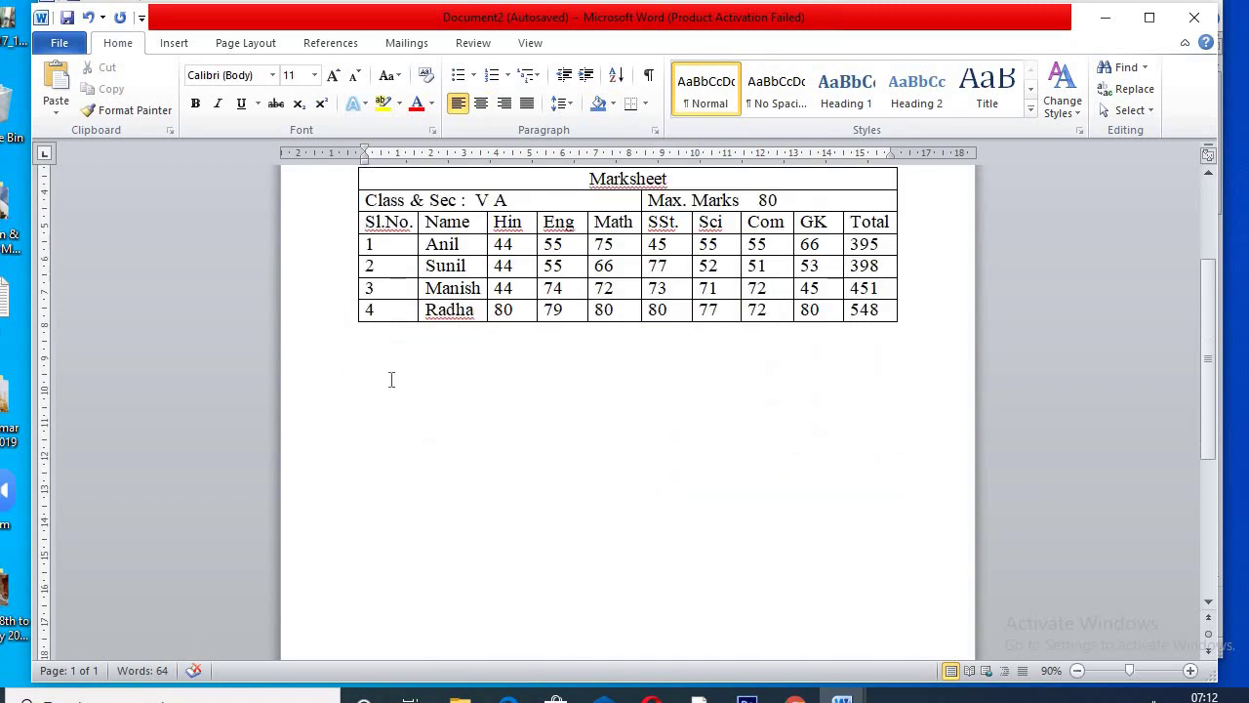
pyautogui.click(415, 363)
pyautogui.write('Signature')
pyautogui.press('Tab')
pyautogui.press('Tab')
pyautogui.write('Date')
# Make the Signature and Date line bold at 18 pt.
pyautogui.moveTo(364, 360); pyautogui.dragTo(814, 367)
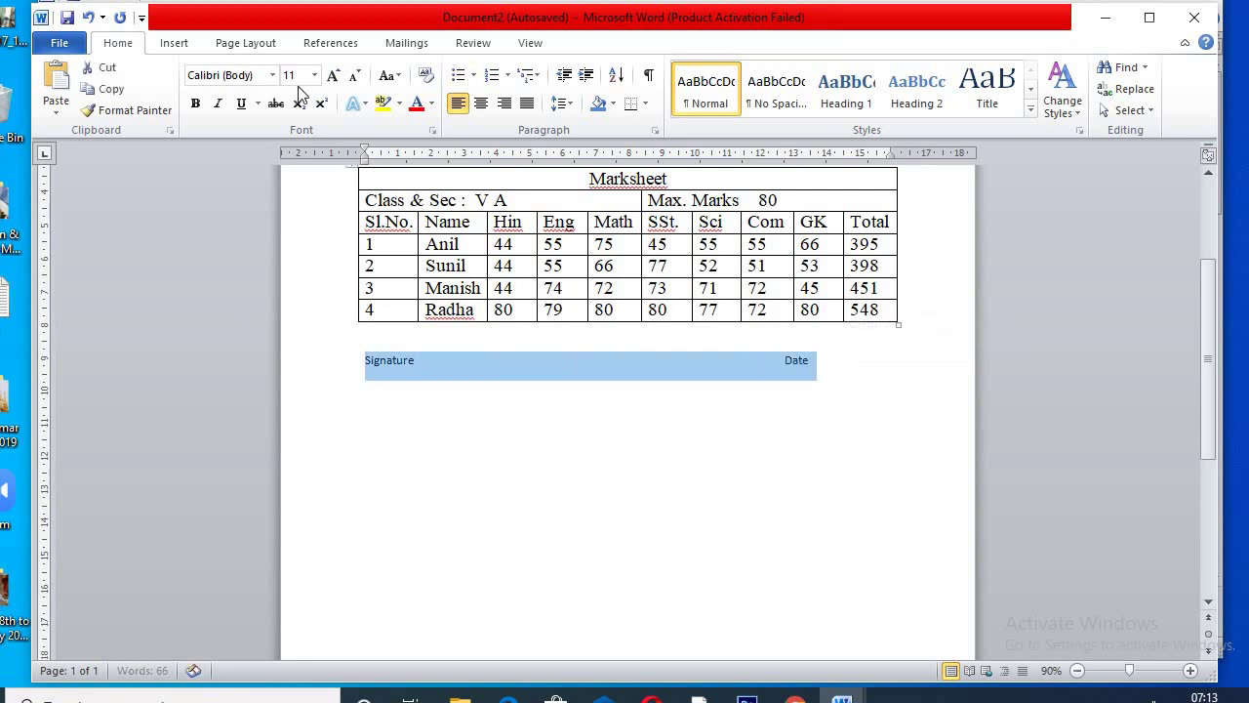
pyautogui.click(333, 78)
pyautogui.click(334, 78)
pyautogui.click(334, 78)
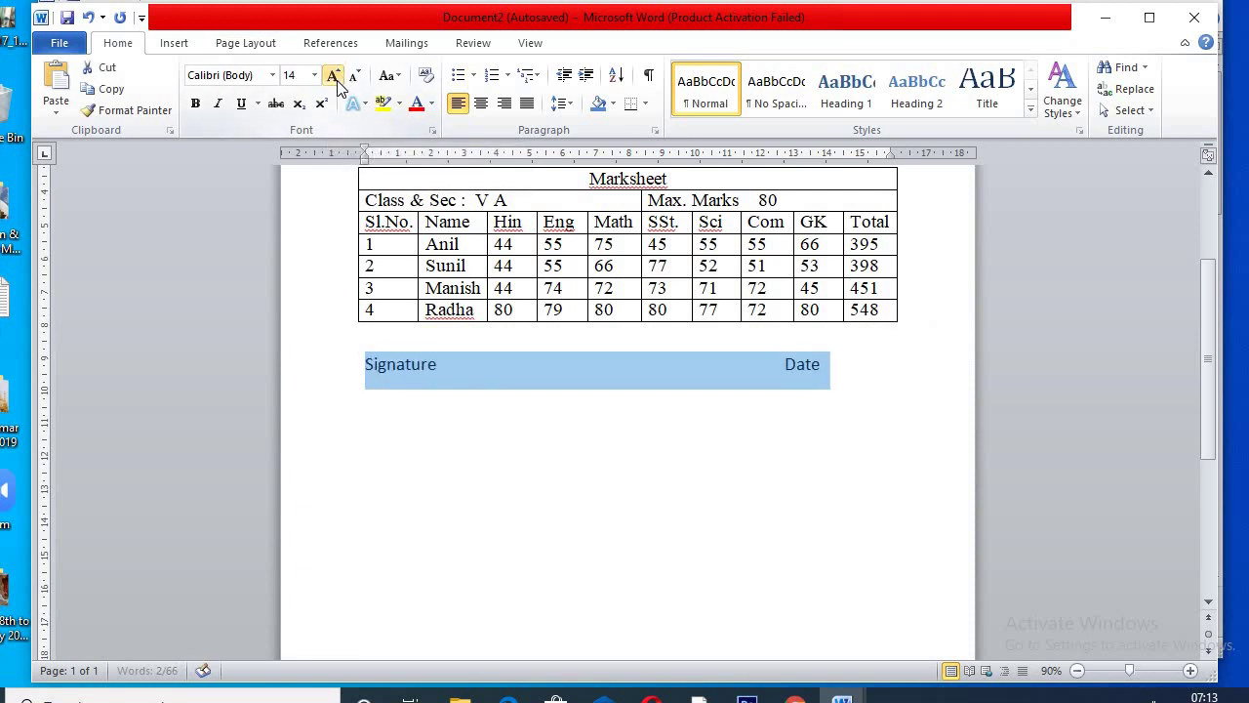
pyautogui.click(332, 80)
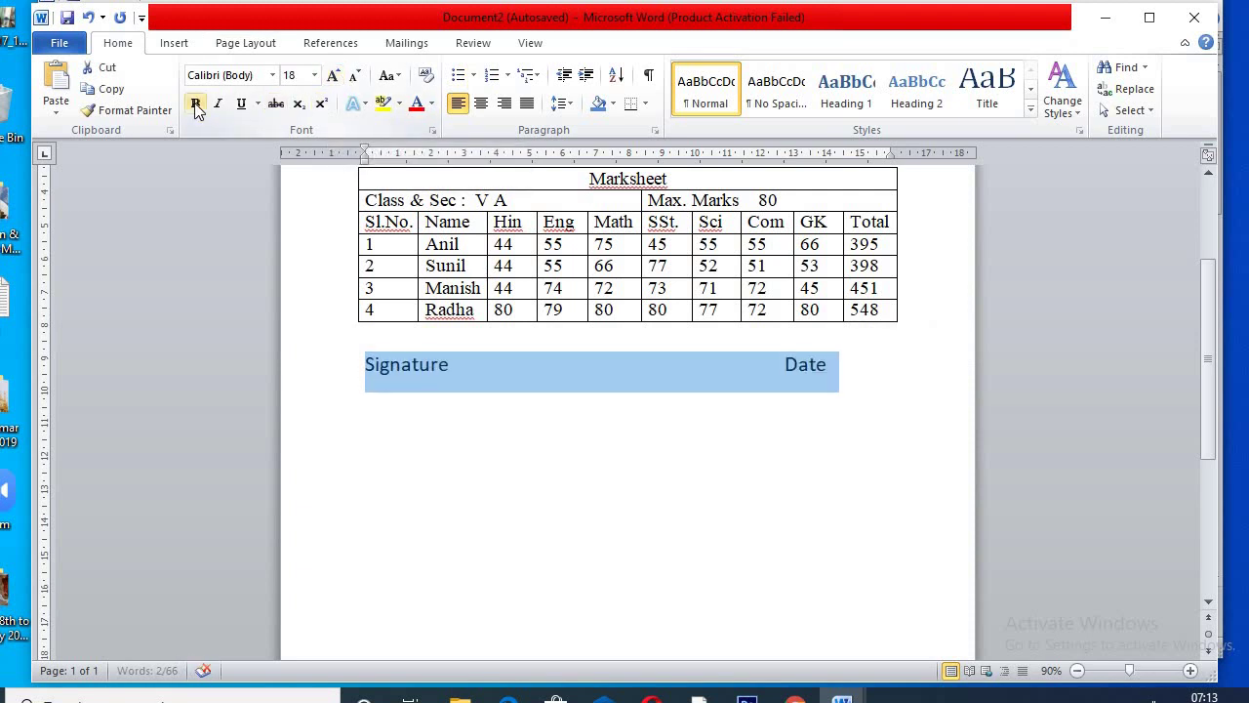
pyautogui.click(195, 103)
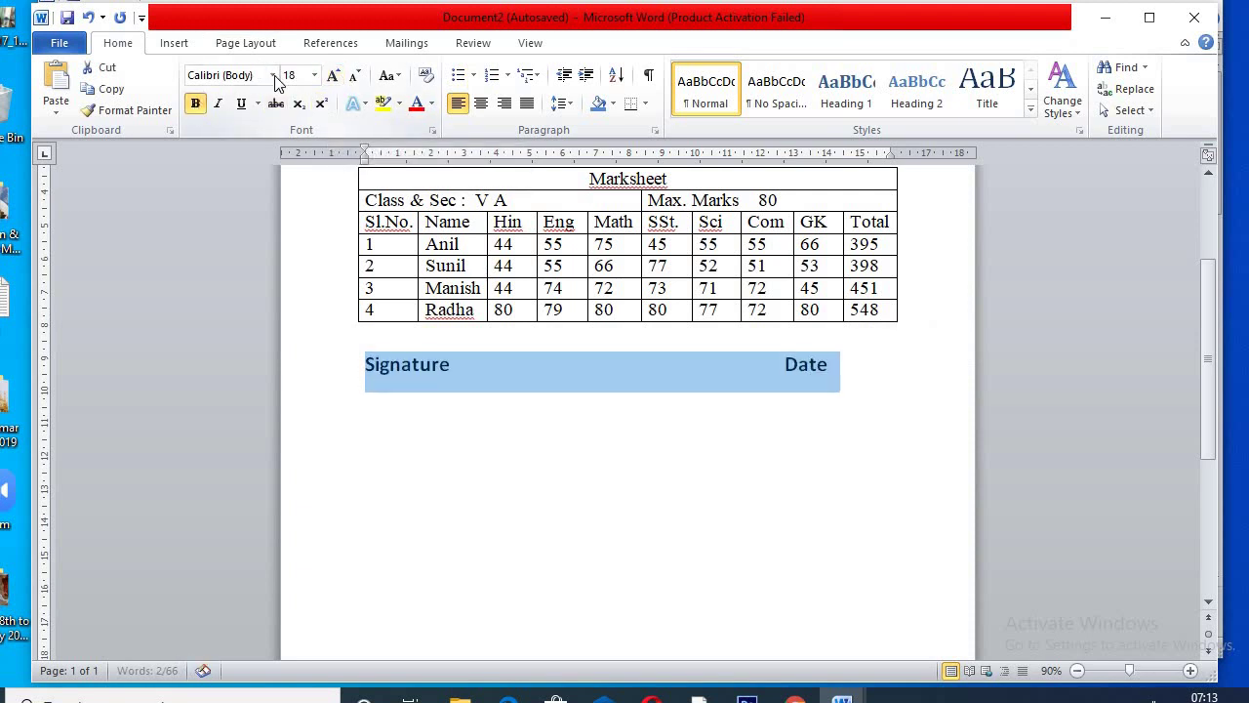
pyautogui.click(521, 424)
pyautogui.scroll(4, 493, 333)
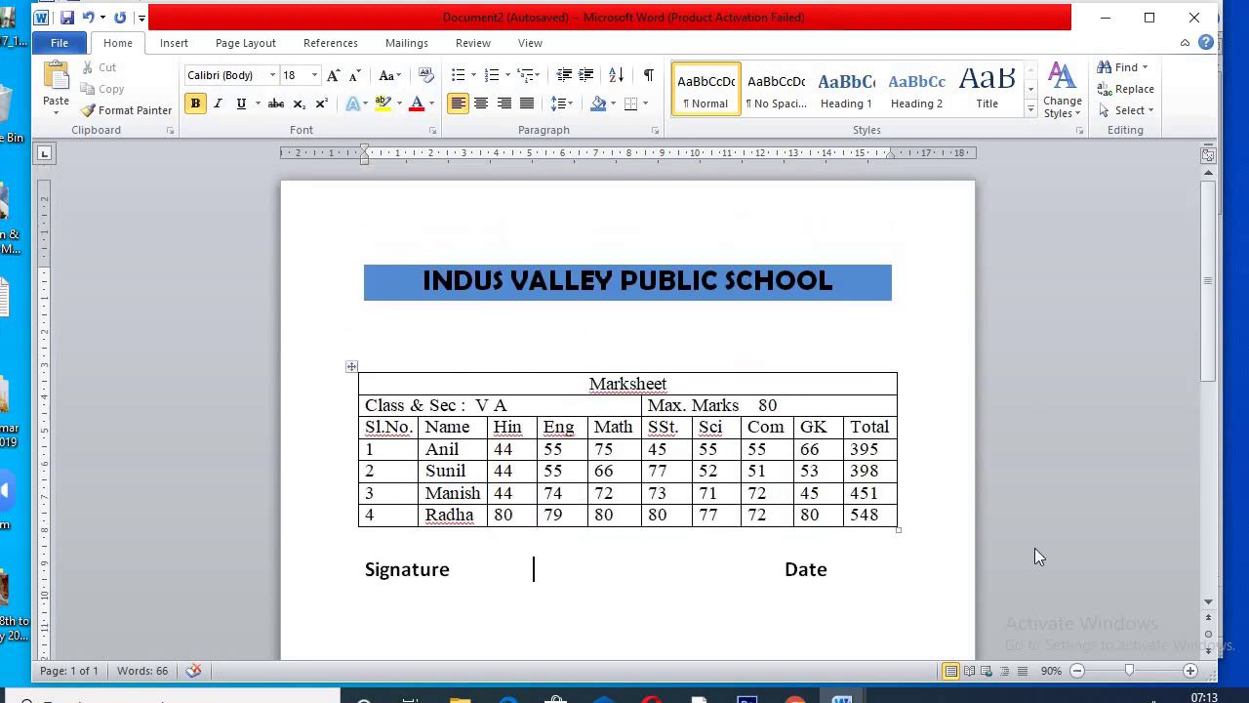
# Apply a double-line Box page border with Art left as (none).
pyautogui.click(244, 45)
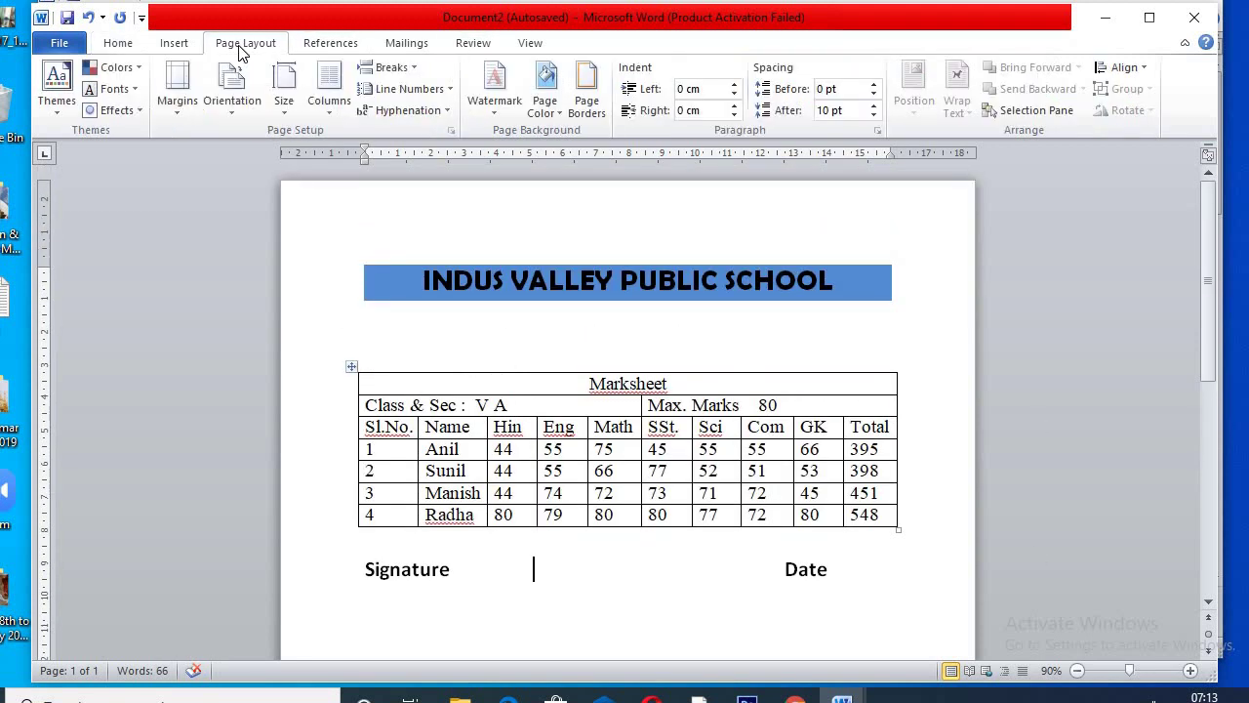
pyautogui.click(586, 98)
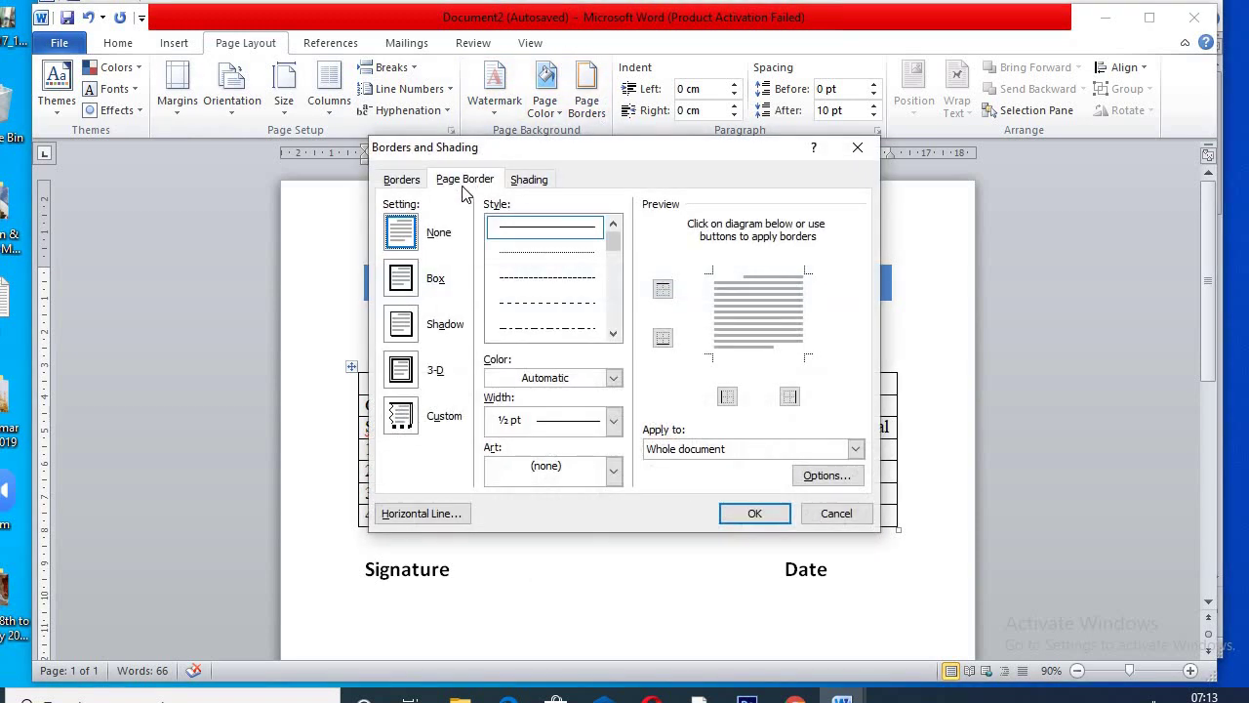
pyautogui.click(400, 283)
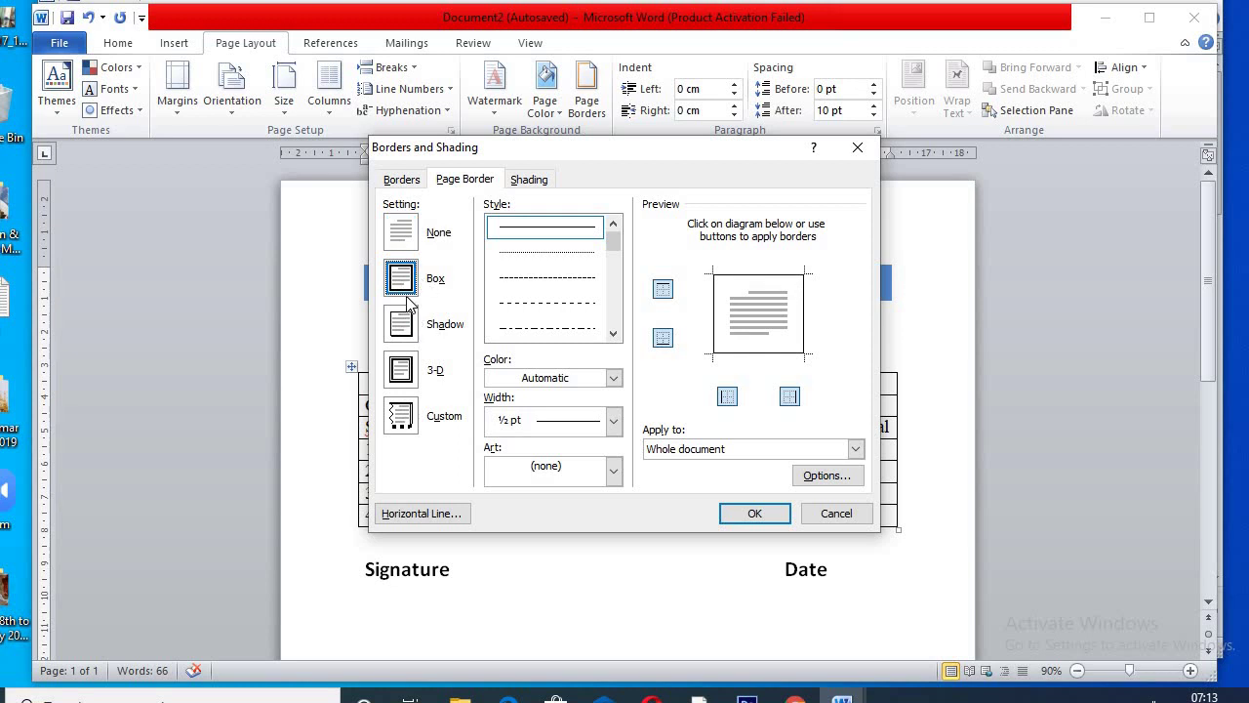
pyautogui.click(613, 333)
pyautogui.click(613, 332)
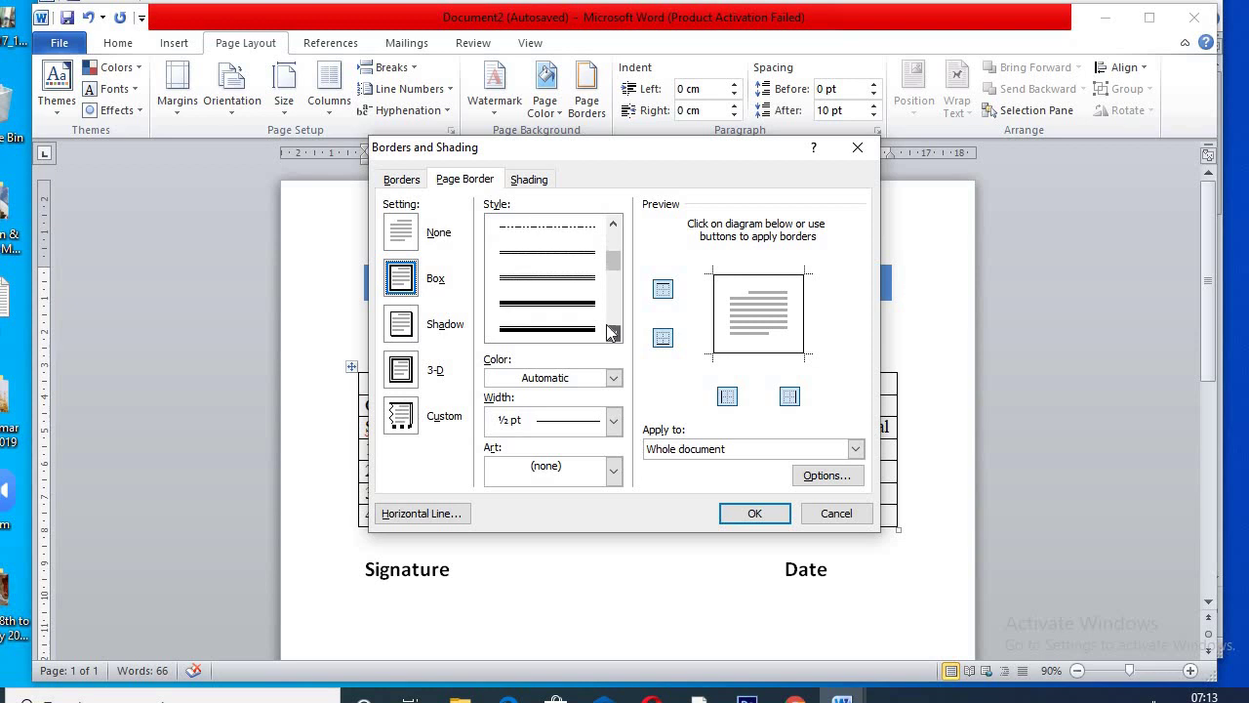
pyautogui.click(563, 254)
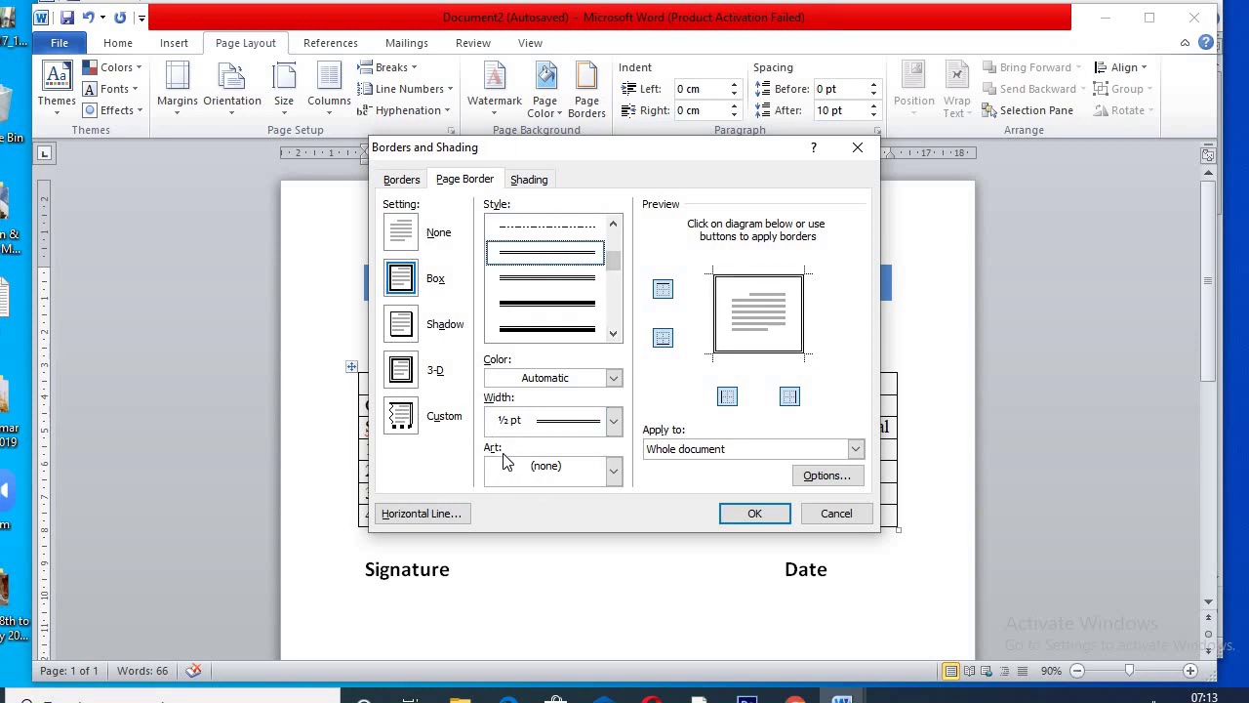
pyautogui.click(613, 471)
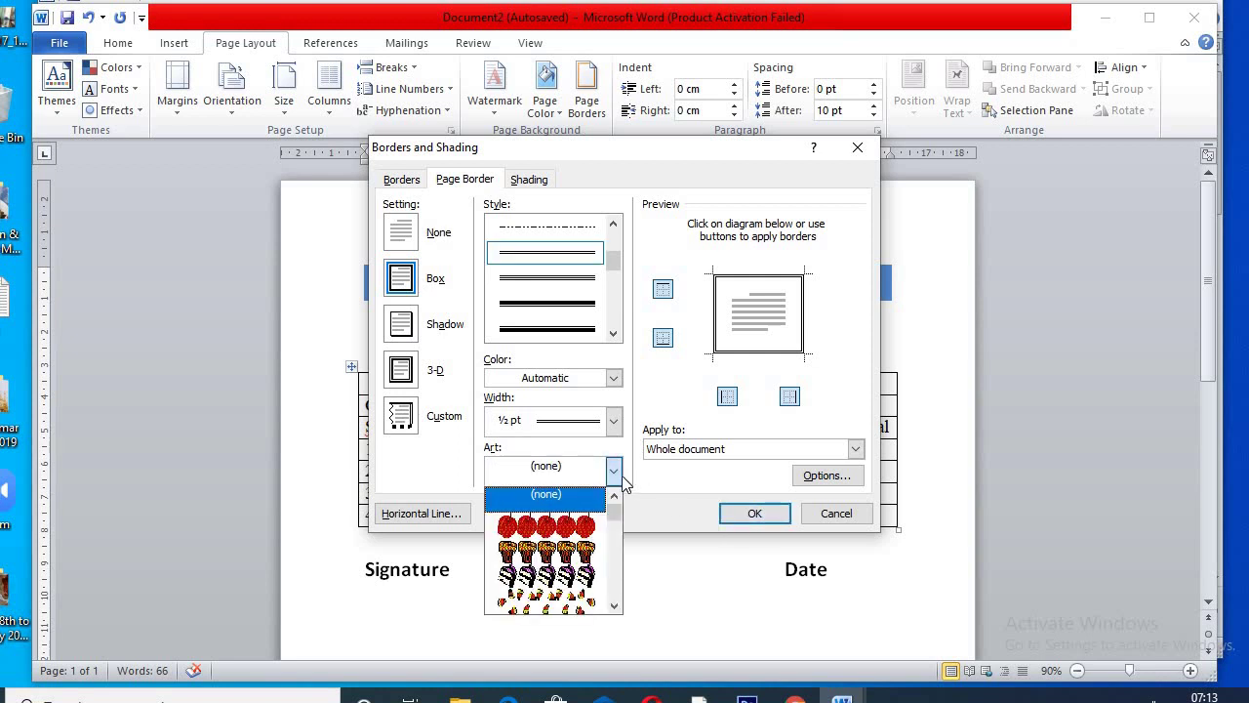
pyautogui.click(614, 471)
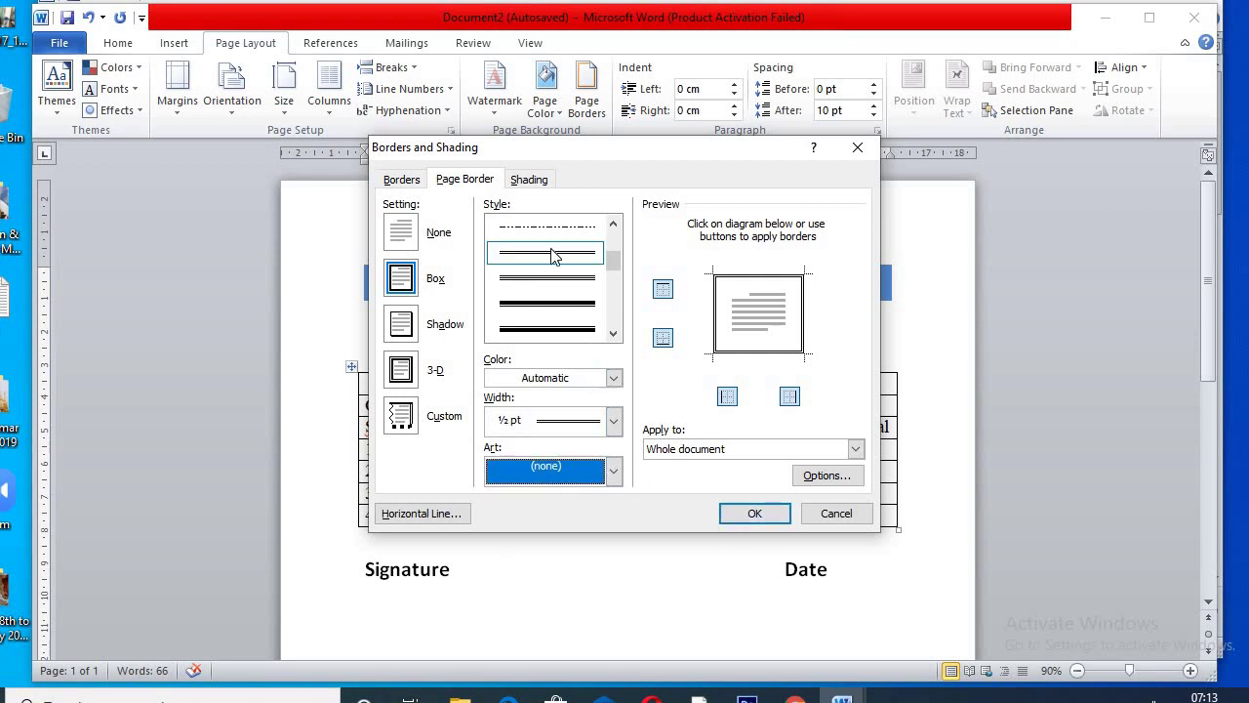
pyautogui.click(755, 513)
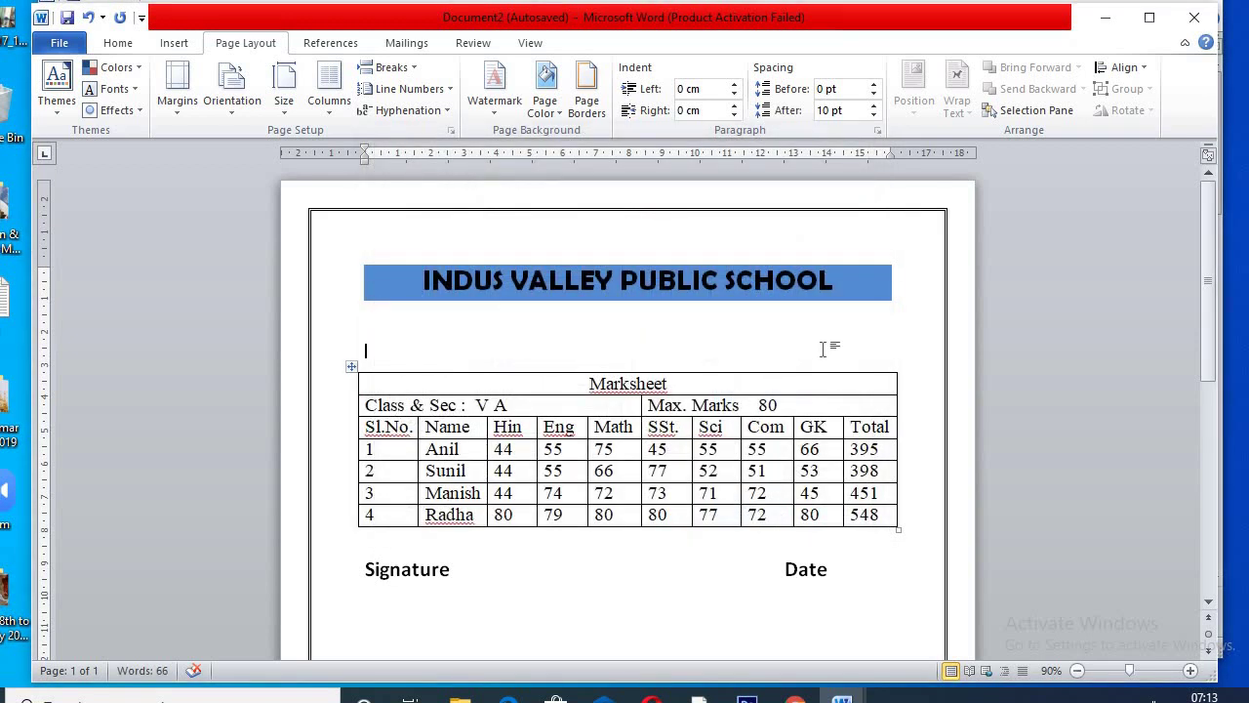
# Select the whole marksheet table and browse Table Styles without applying one.
pyautogui.scroll(-2, 558, 286)
pyautogui.click(421, 306)
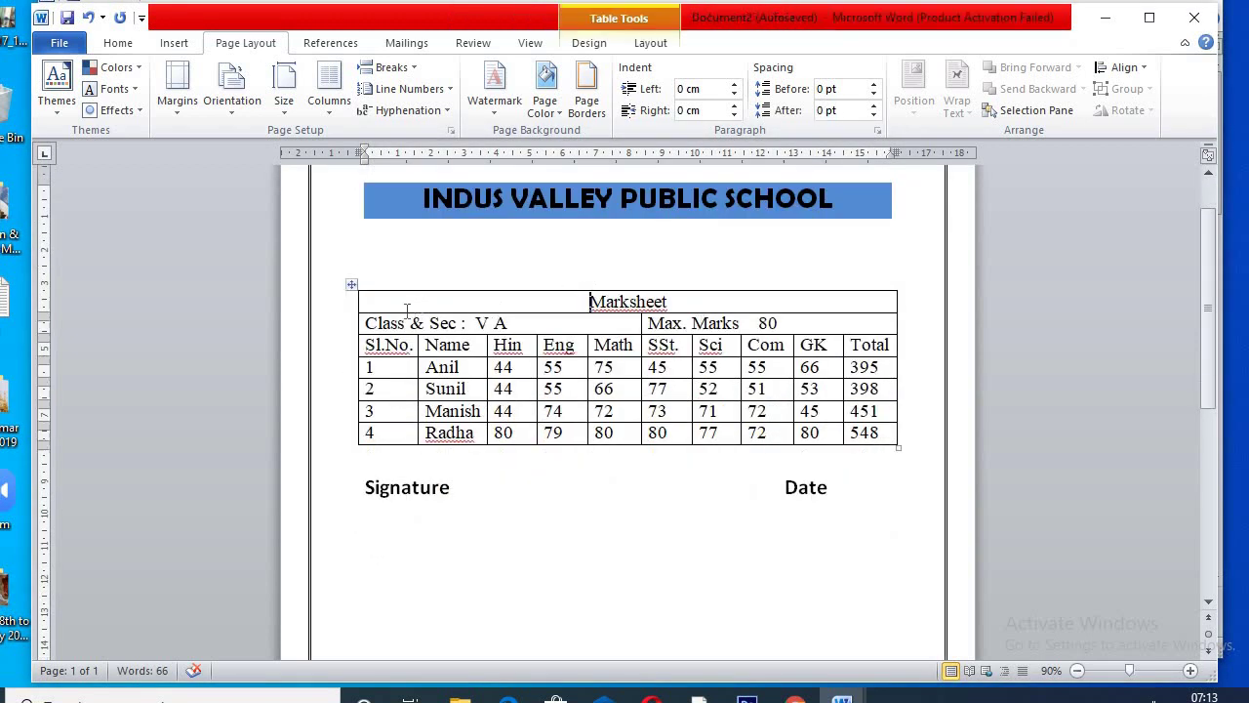
pyautogui.click(350, 285)
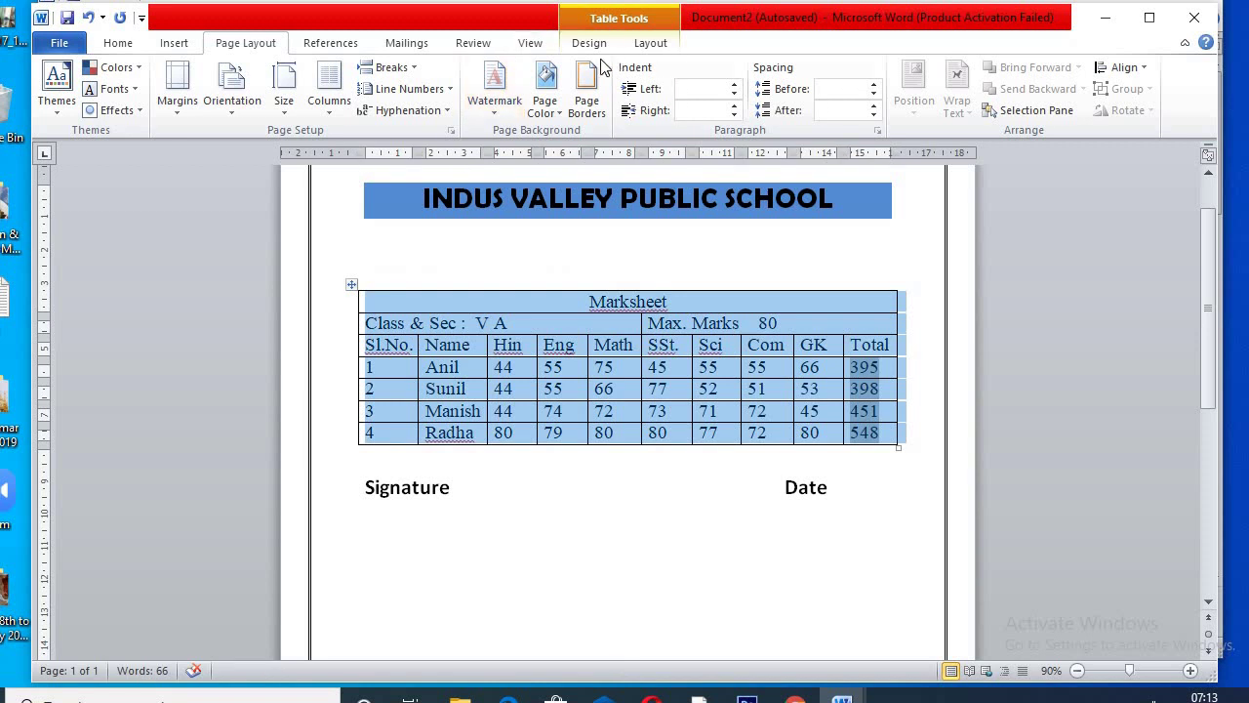
pyautogui.click(649, 45)
pyautogui.click(603, 45)
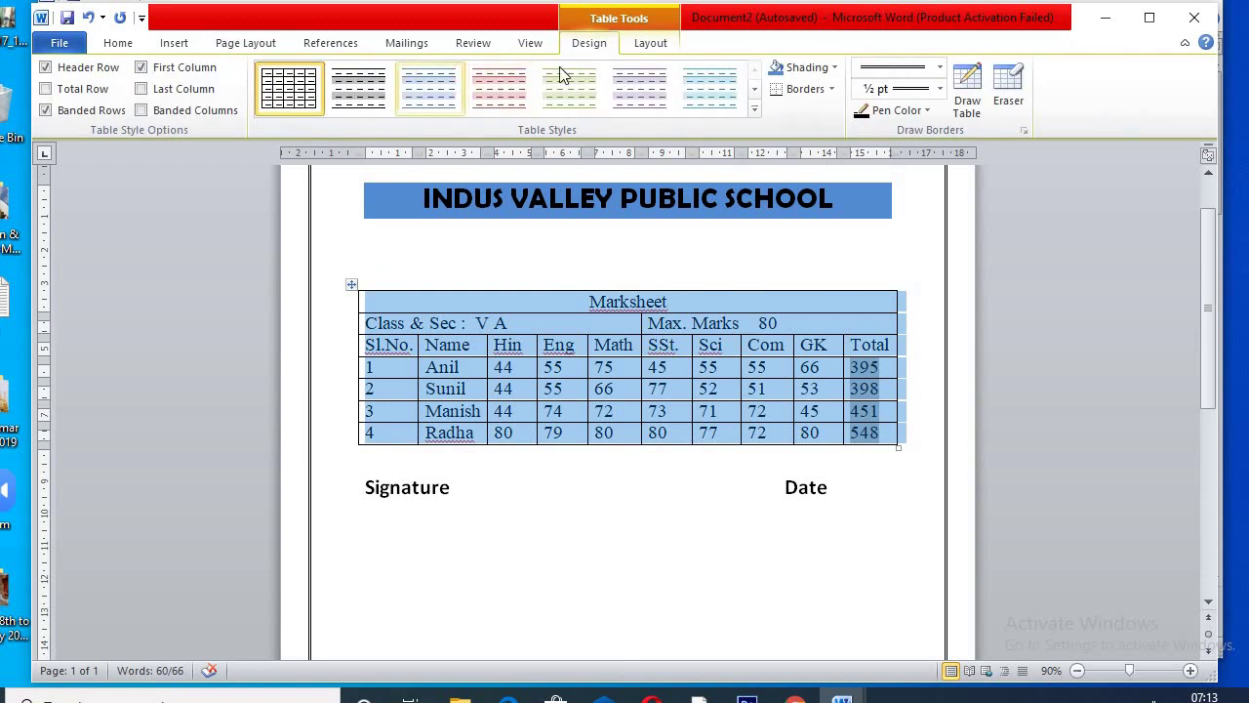
pyautogui.click(753, 109)
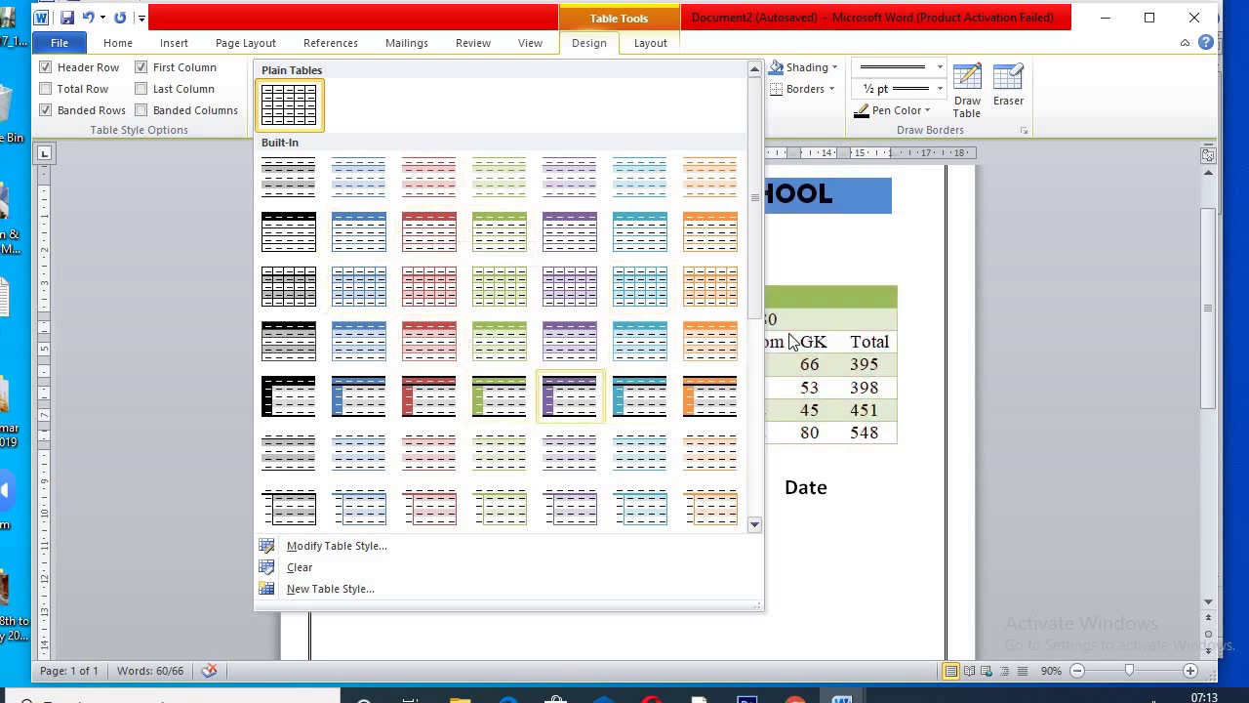
pyautogui.click(844, 271)
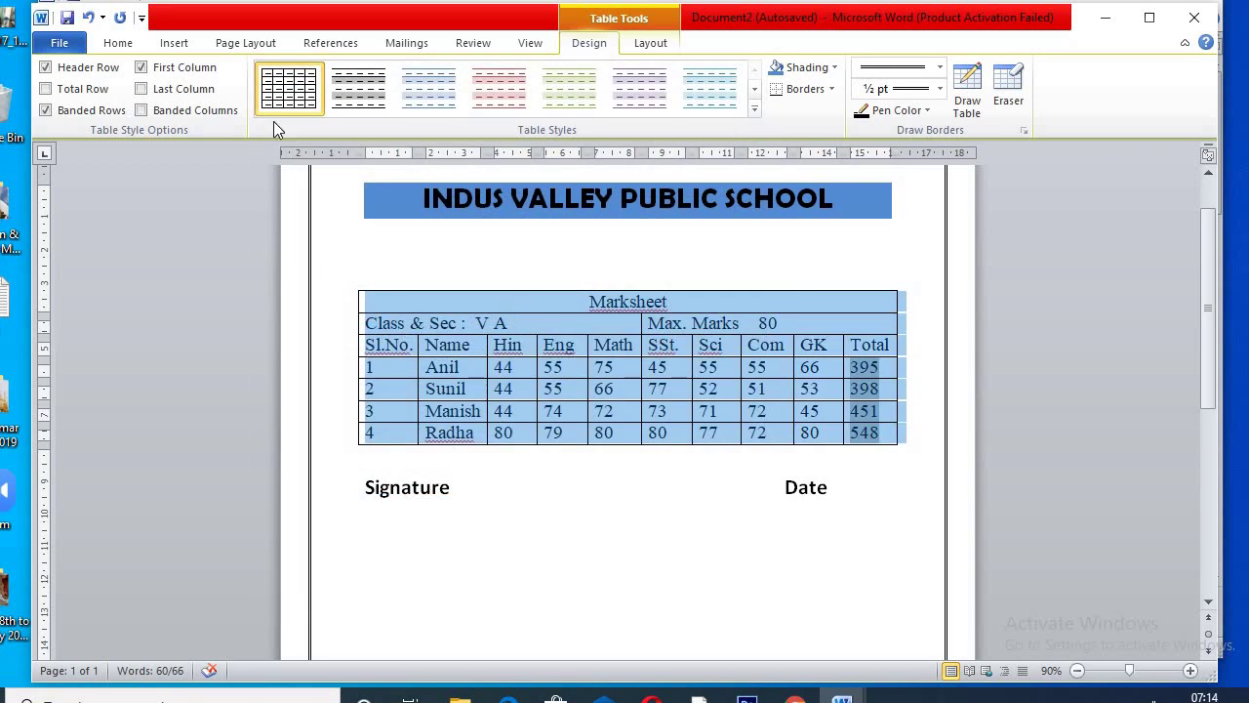
# Color the table text Dark Blue.
pyautogui.click(137, 45)
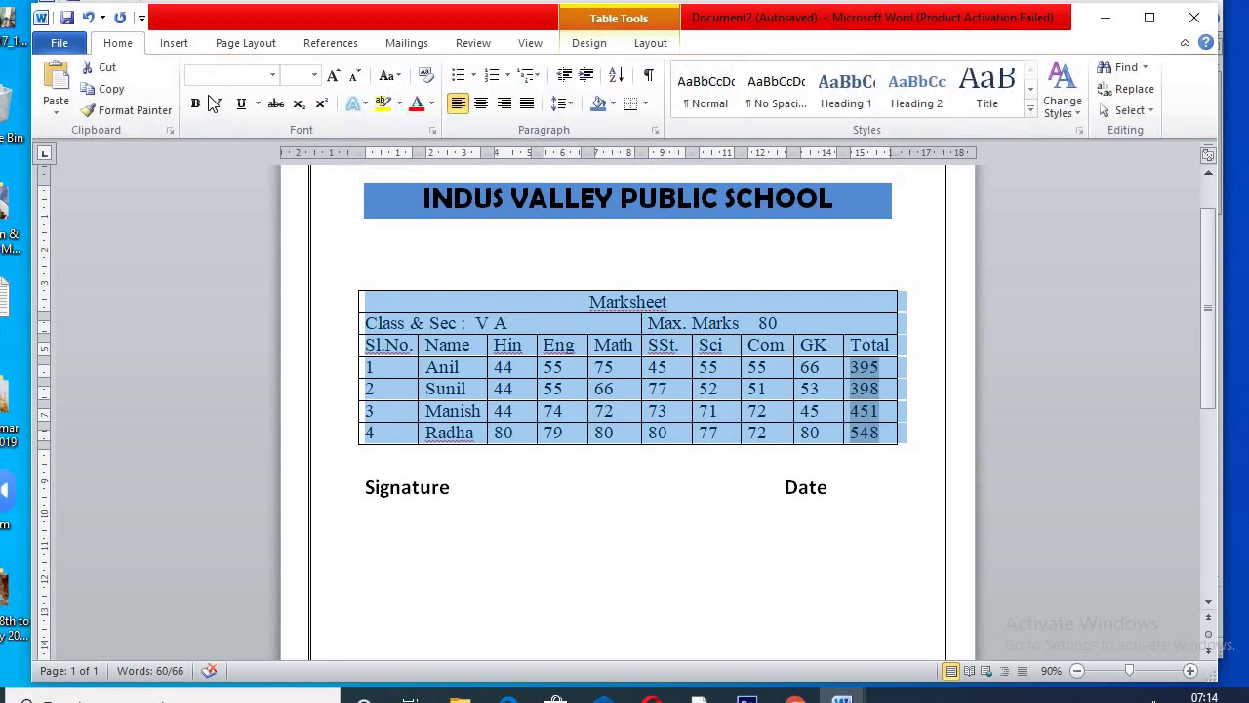
pyautogui.click(431, 103)
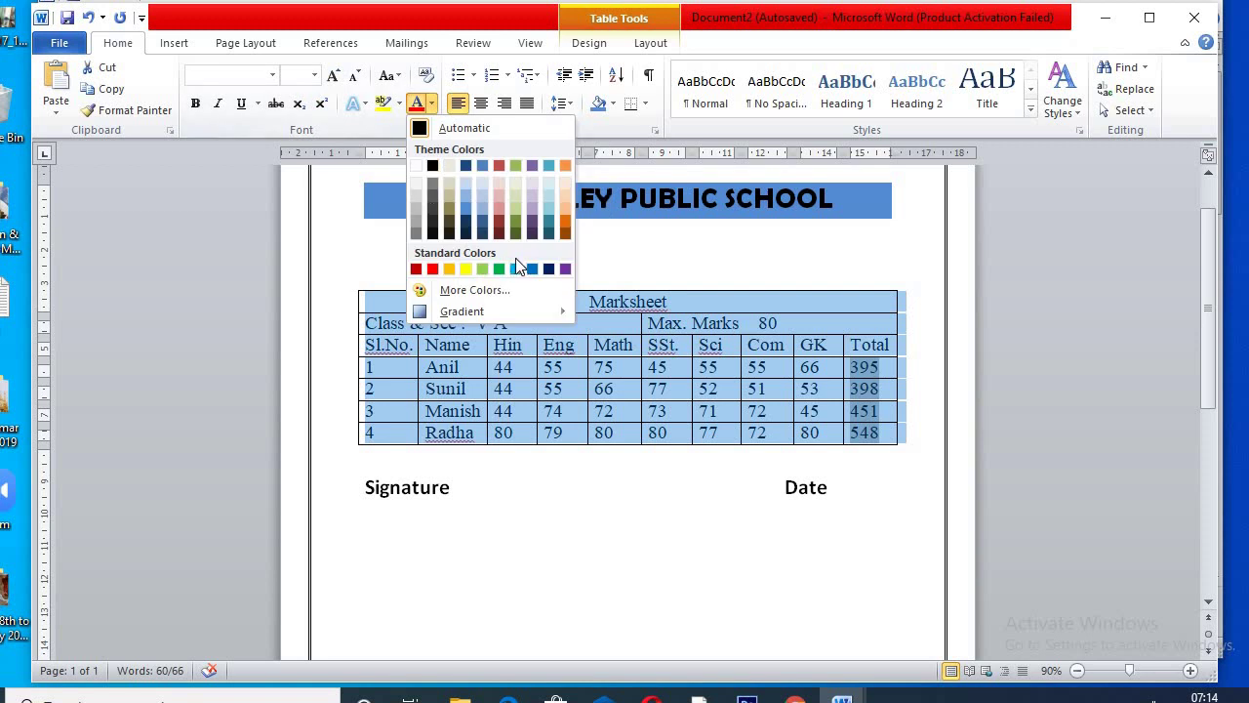
pyautogui.click(549, 269)
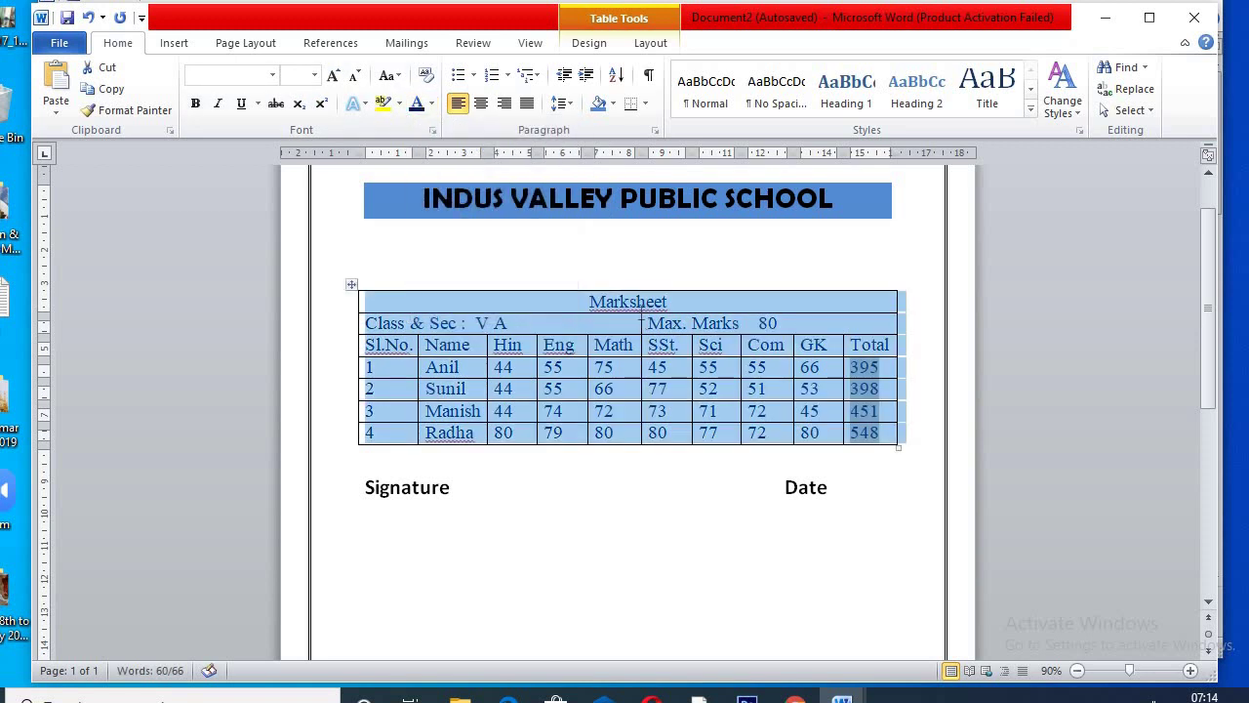
# Select the top three rows of the table.
pyautogui.click(638, 302)
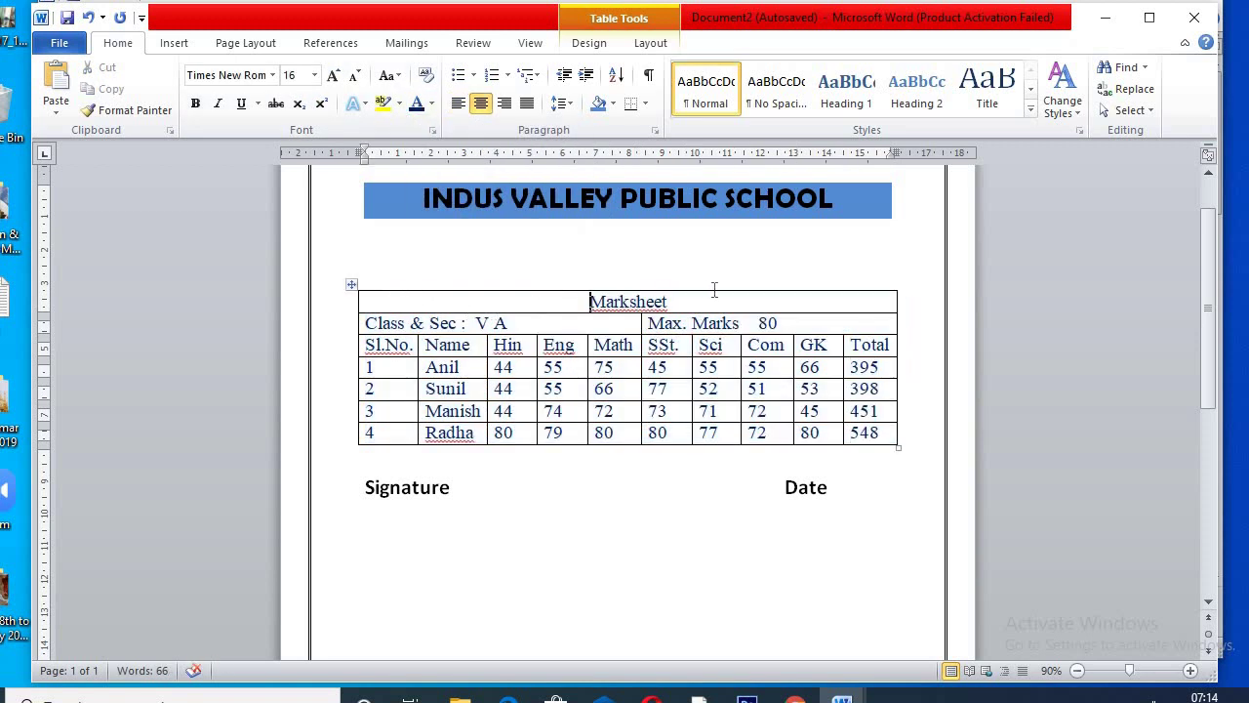
pyautogui.hotkey('shift', 'End')
pyautogui.press('End')
pyautogui.moveTo(403, 304); pyautogui.dragTo(875, 346)
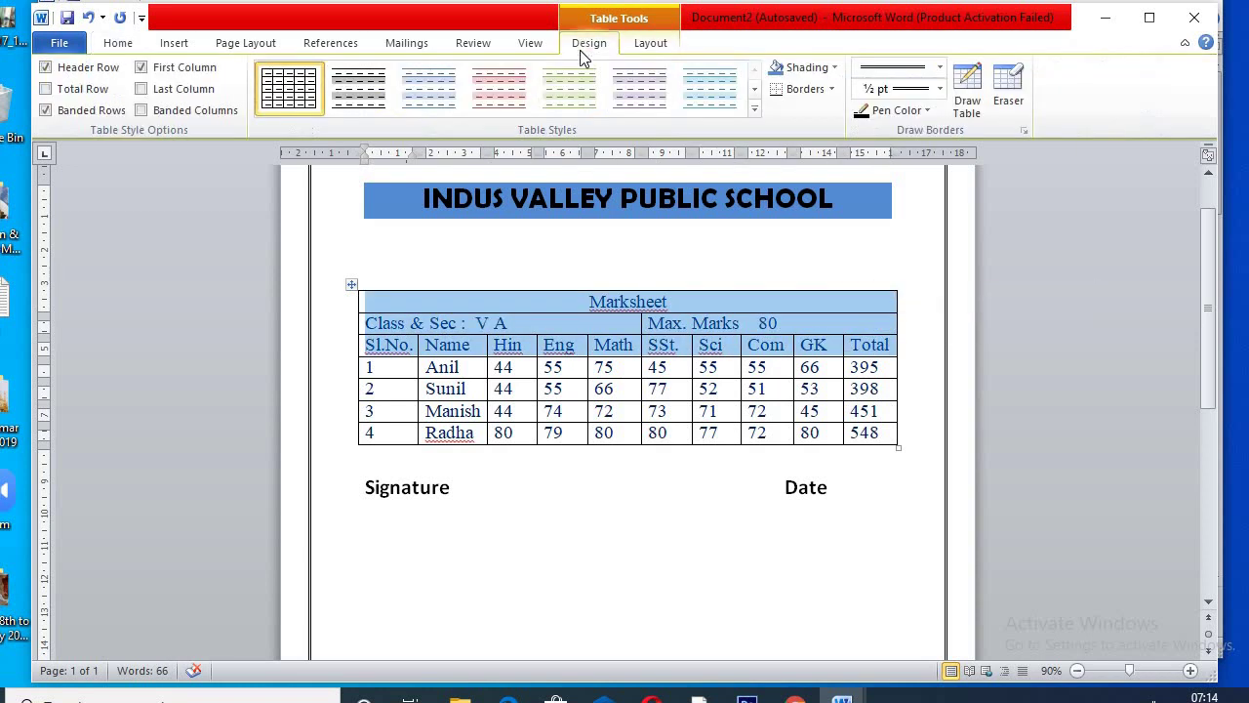
# Shade the top three rows Red Accent 2 Lighter 40% and the Sl.No. cells of rows 1–4 tan.
pyautogui.click(833, 67)
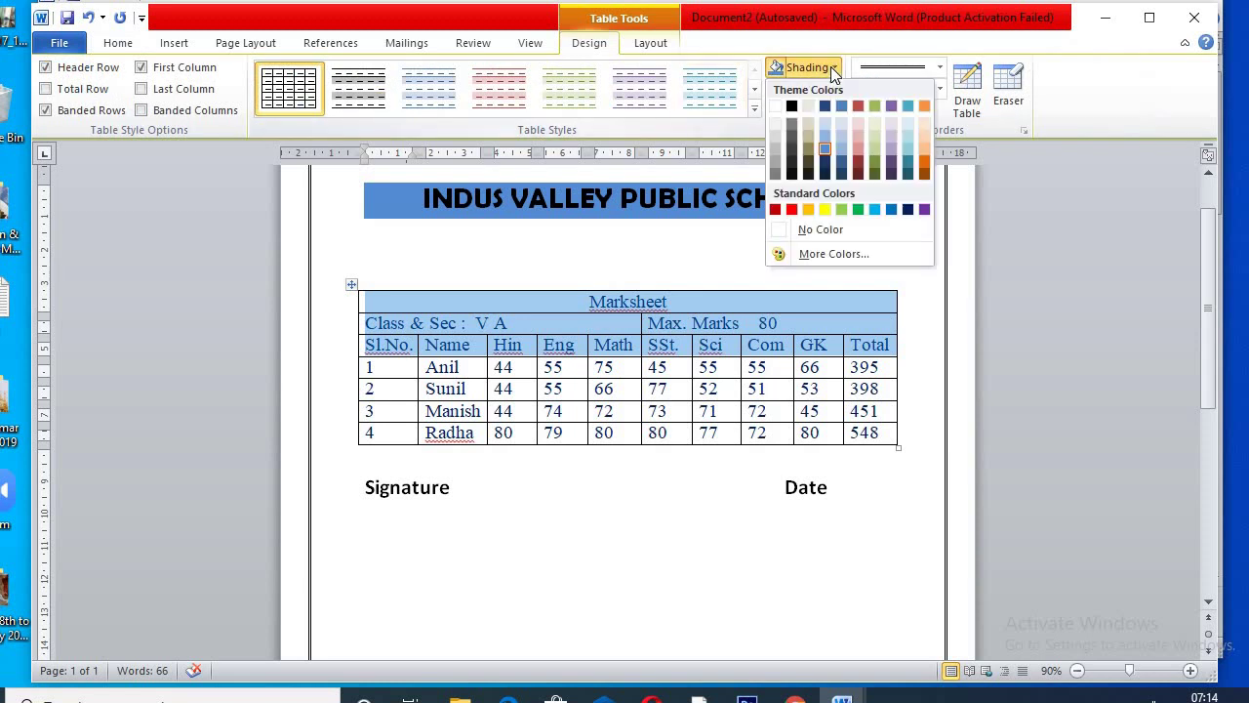
pyautogui.click(863, 147)
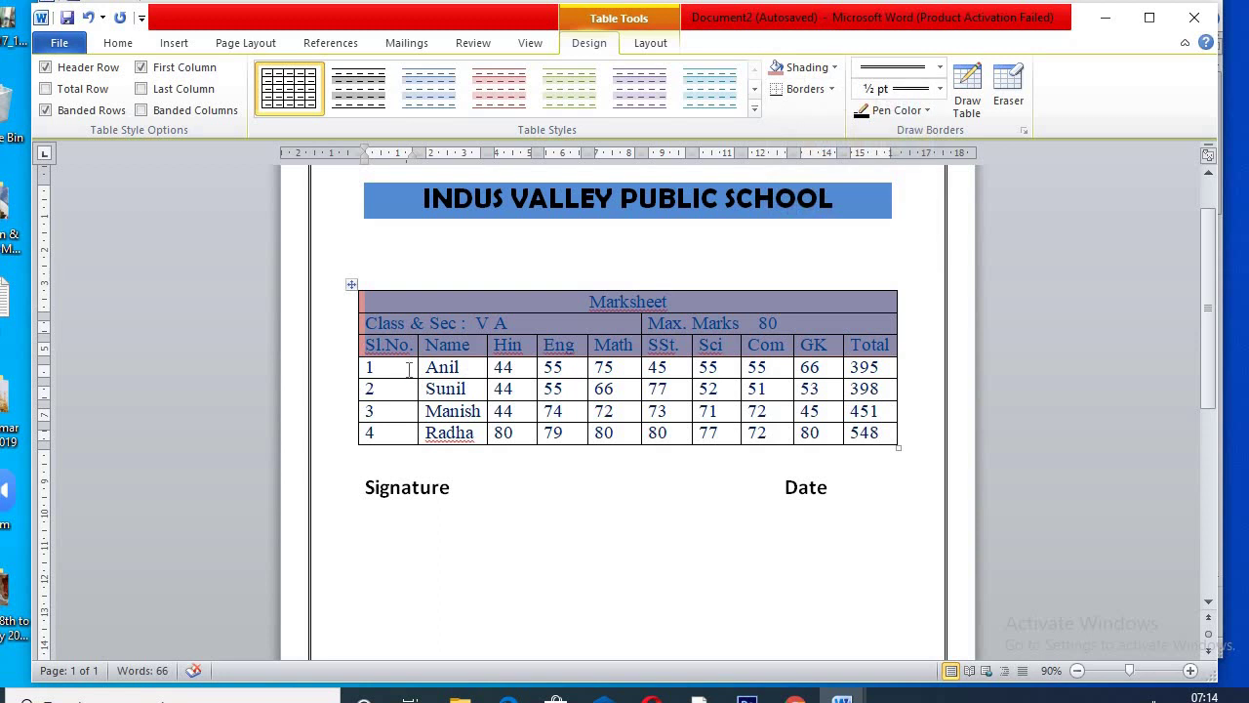
pyautogui.moveTo(408, 368)
pyautogui.mouseDown()
pyautogui.moveTo(415, 454)
pyautogui.moveTo(400, 434)
pyautogui.mouseUp()
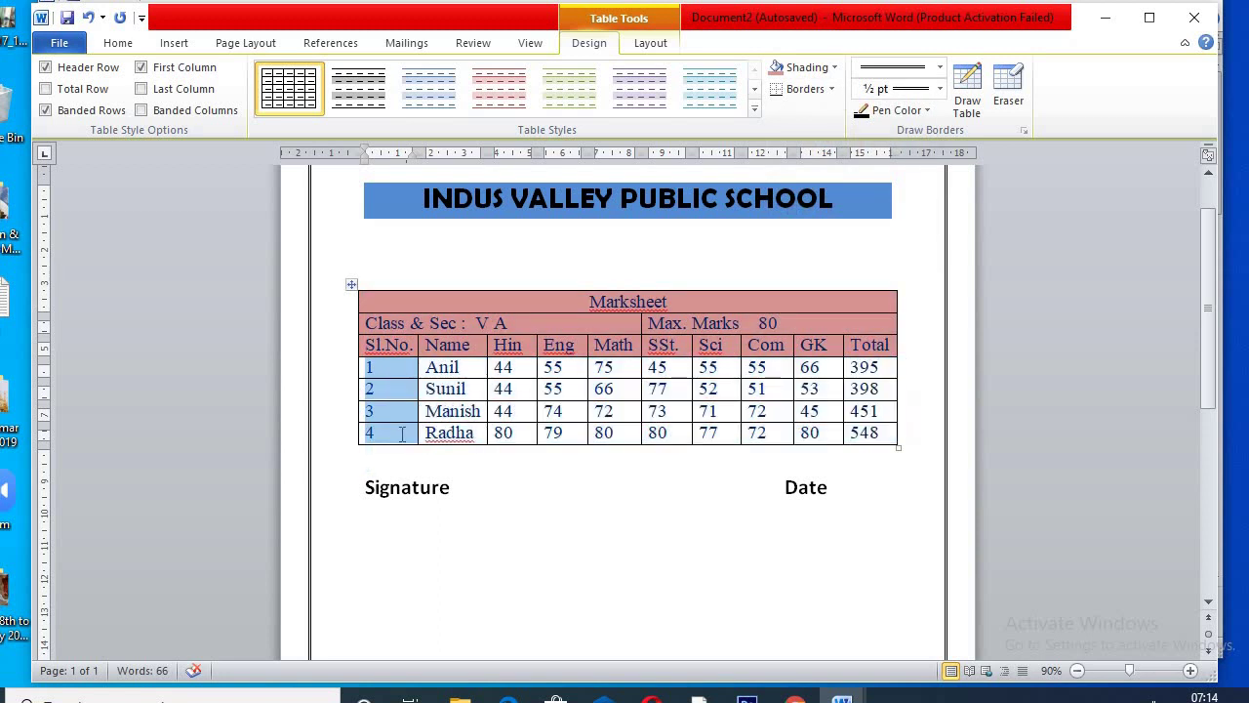
pyautogui.click(833, 67)
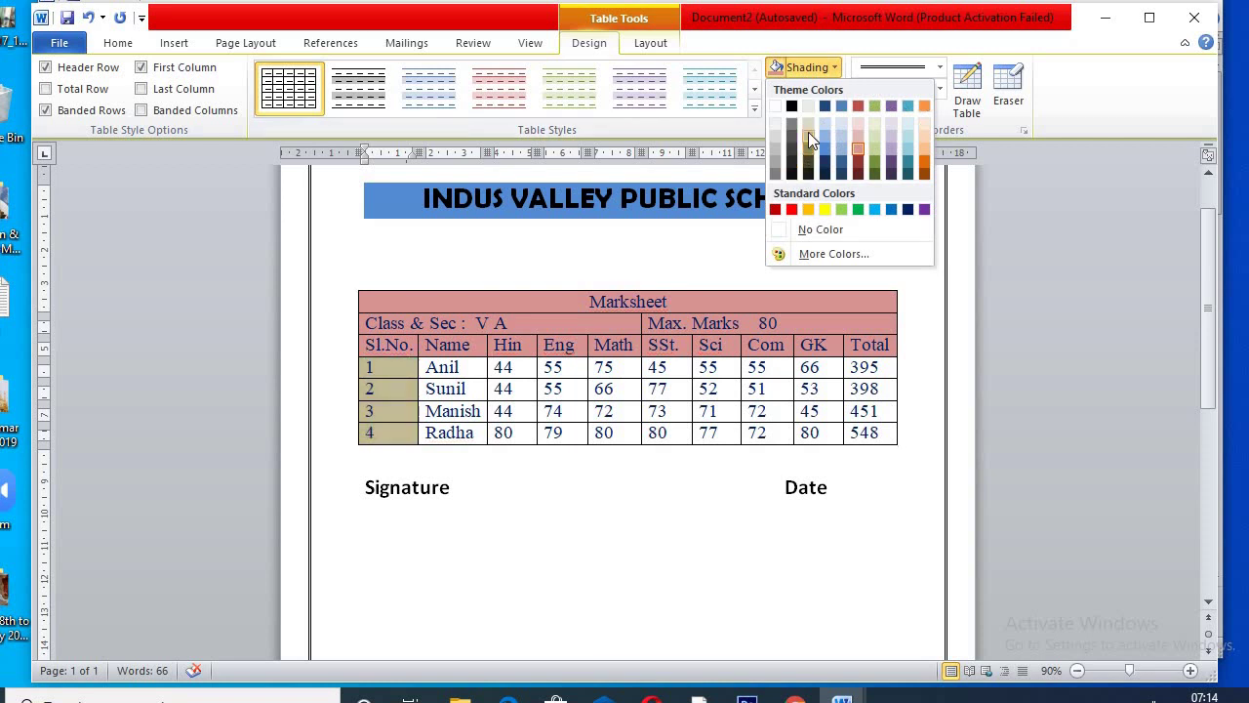
pyautogui.click(808, 132)
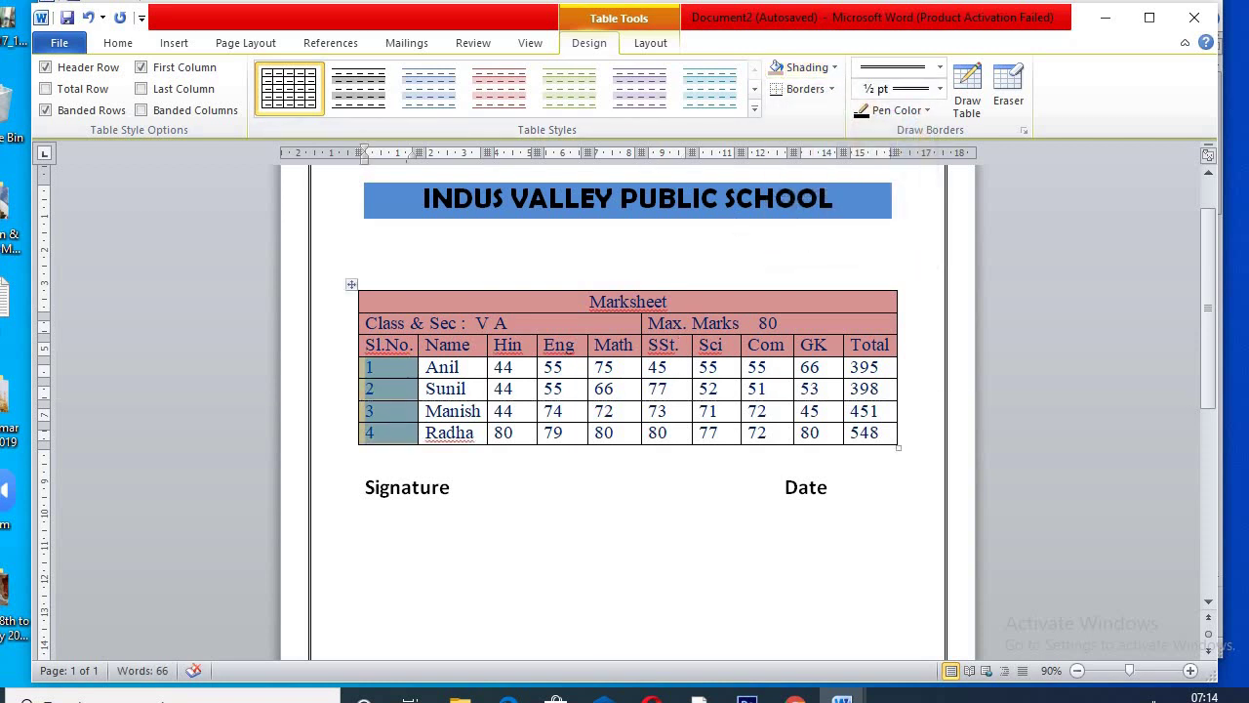
pyautogui.click(682, 252)
pyautogui.scroll(1, 686, 251)
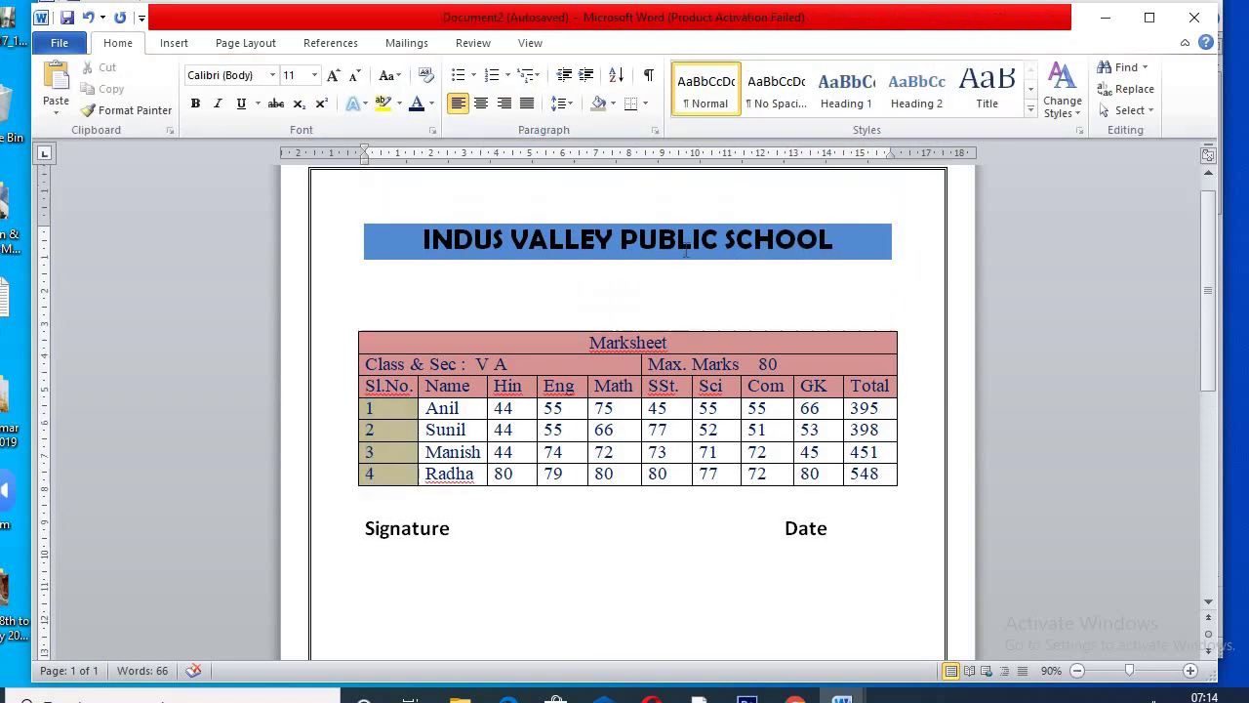
pyautogui.scroll(-3, 698, 229)
pyautogui.scroll(-6, 717, 208)
pyautogui.scroll(9, 716, 209)
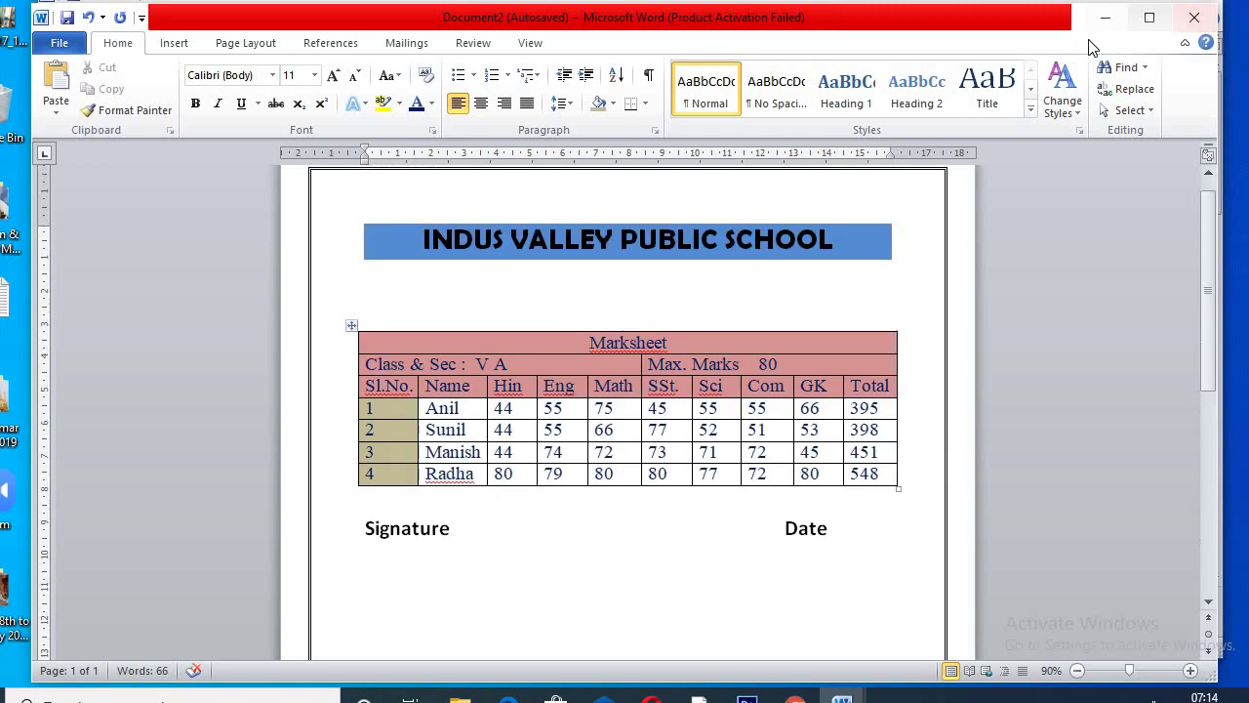
# Minimize the marksheet window to show the ABC ACADEMY Class Test Result 2019 document.
pyautogui.click(1106, 19)
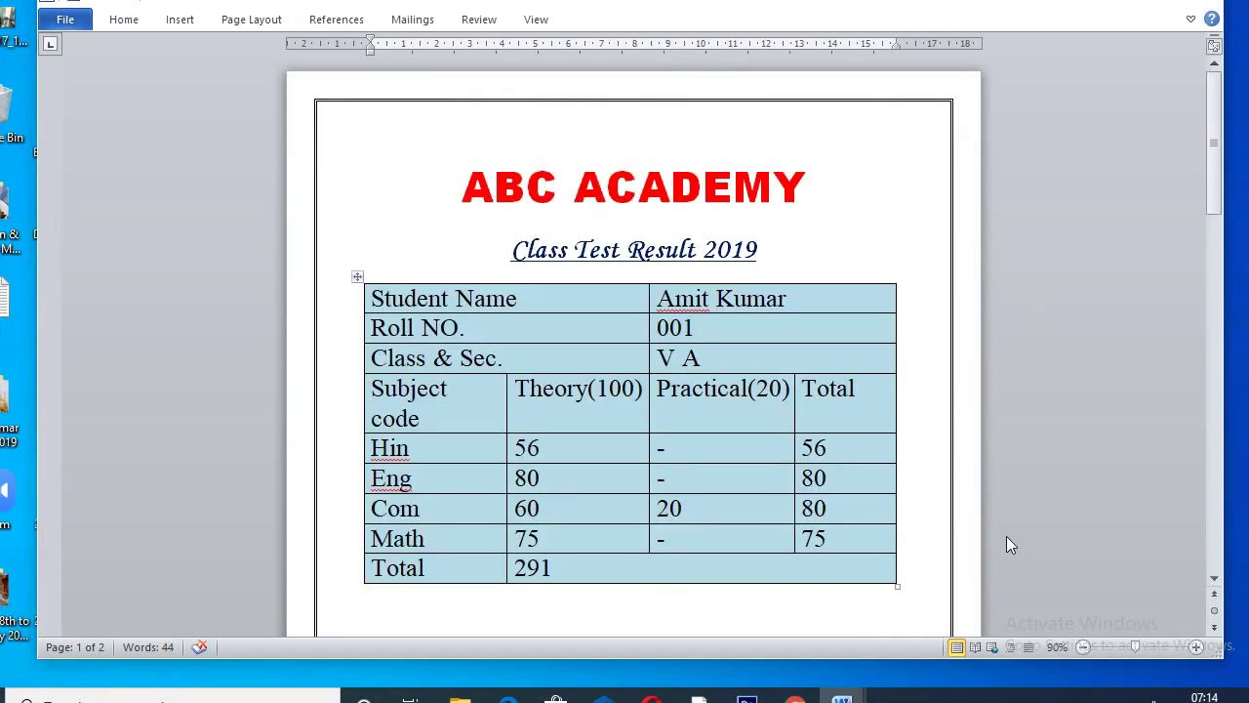